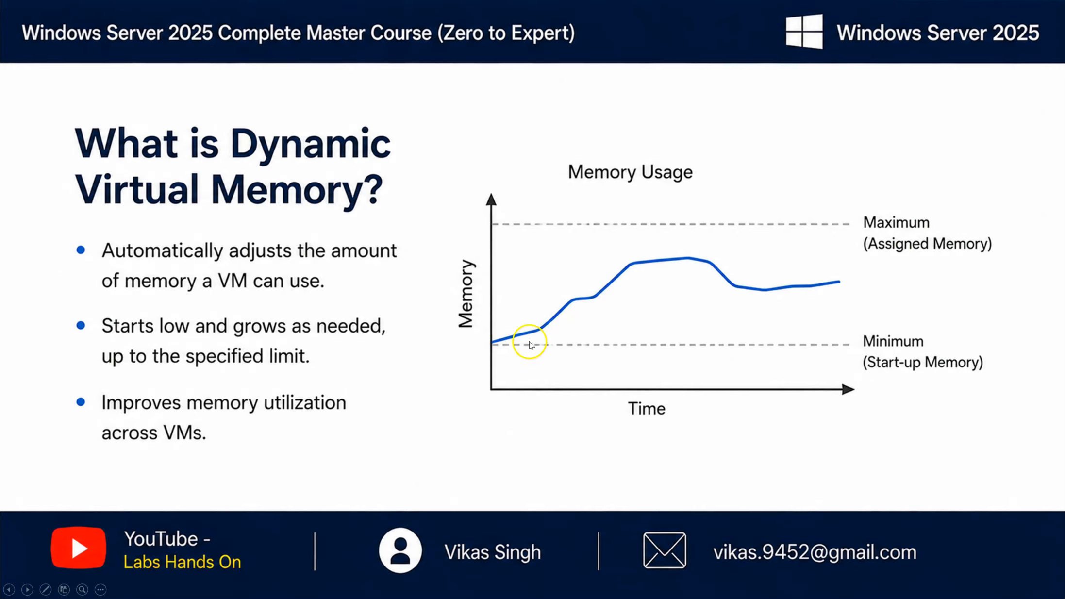
pyautogui.click(444, 290)
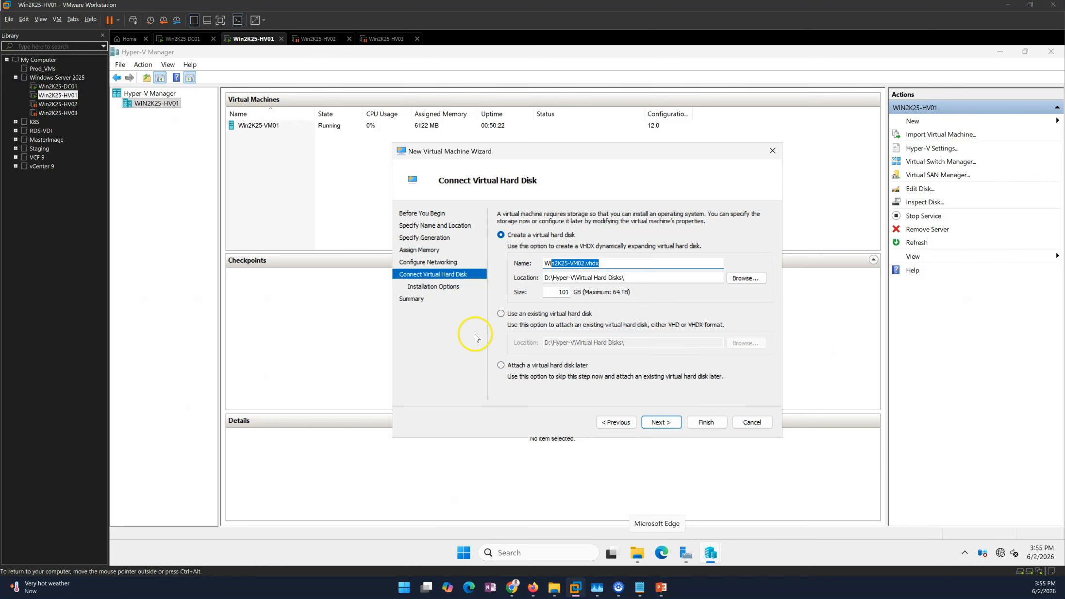
pyautogui.moveTo(549, 263); pyautogui.dragTo(442, 274)
pyautogui.click(632, 264)
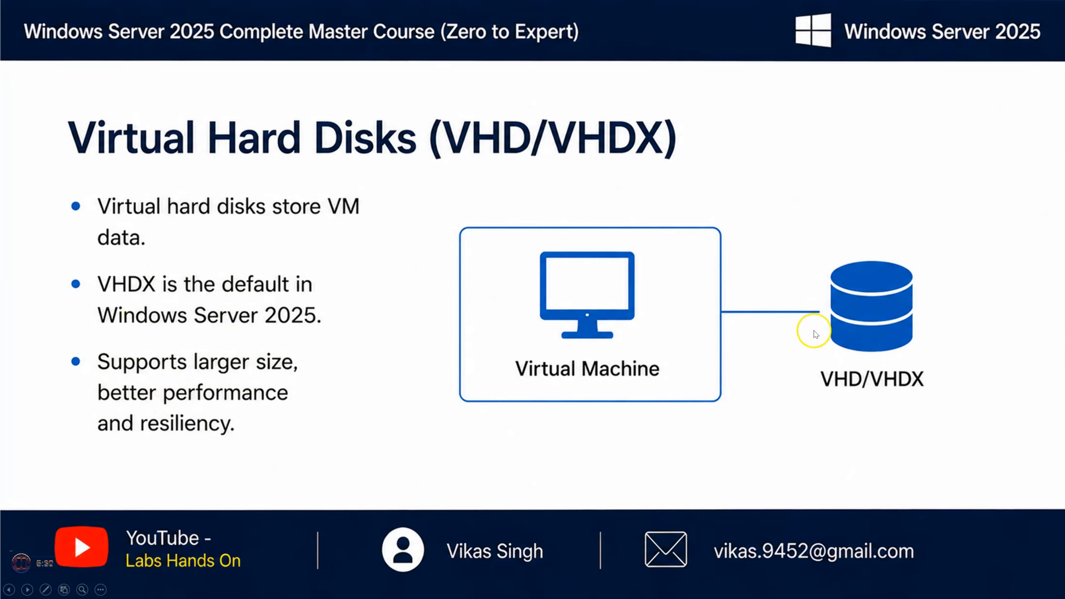
pyautogui.click(437, 345)
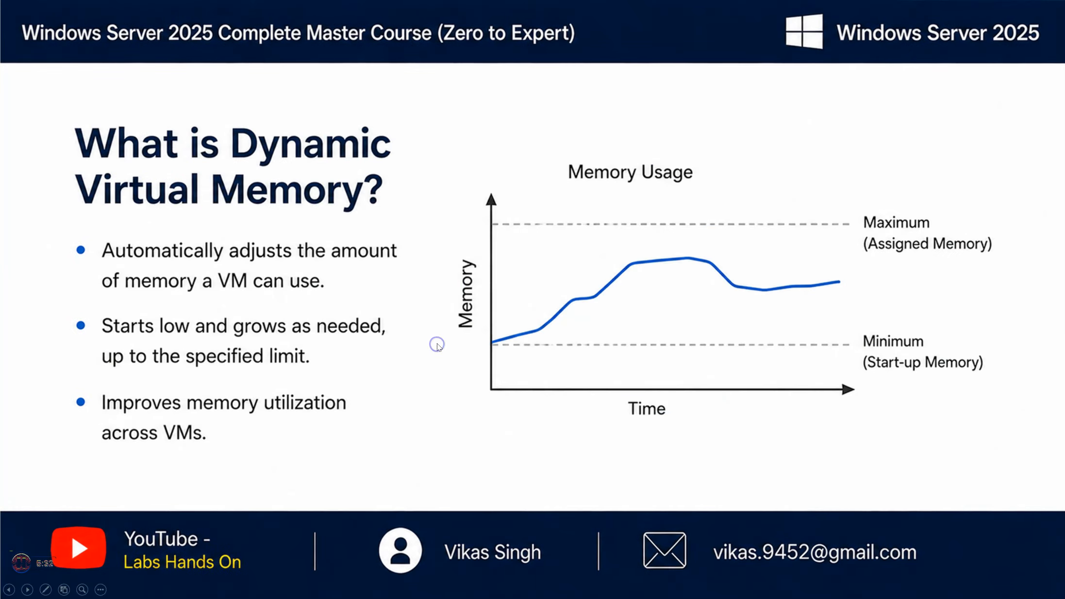
pyautogui.click(446, 318)
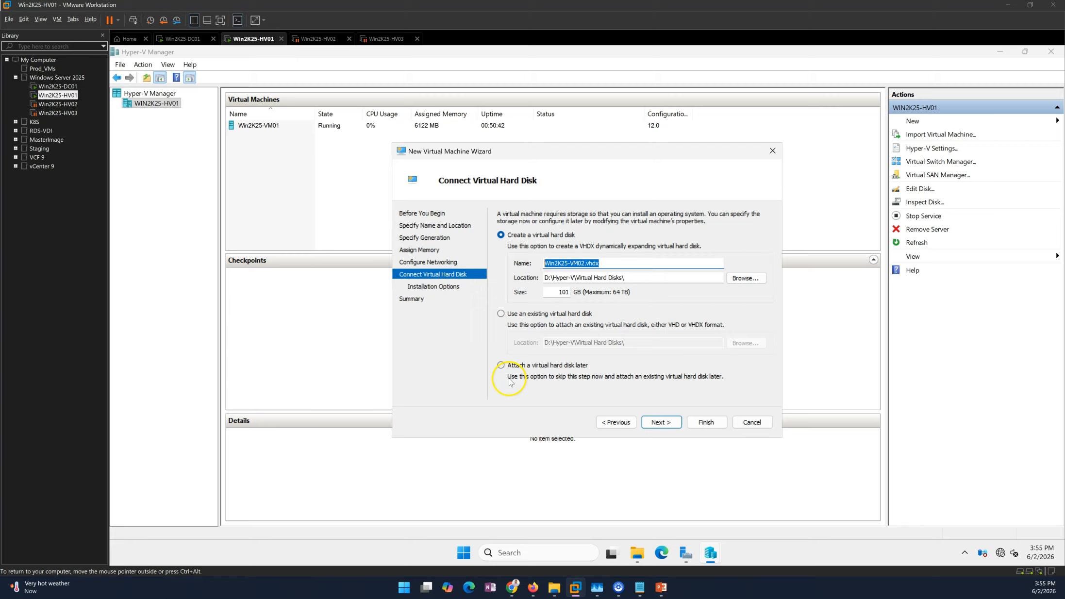
# Set the new virtual machine to install its operating system from the SWDVD9_WinSrvSTDCORE2025 ISO image in D:\ISO
pyautogui.click(658, 423)
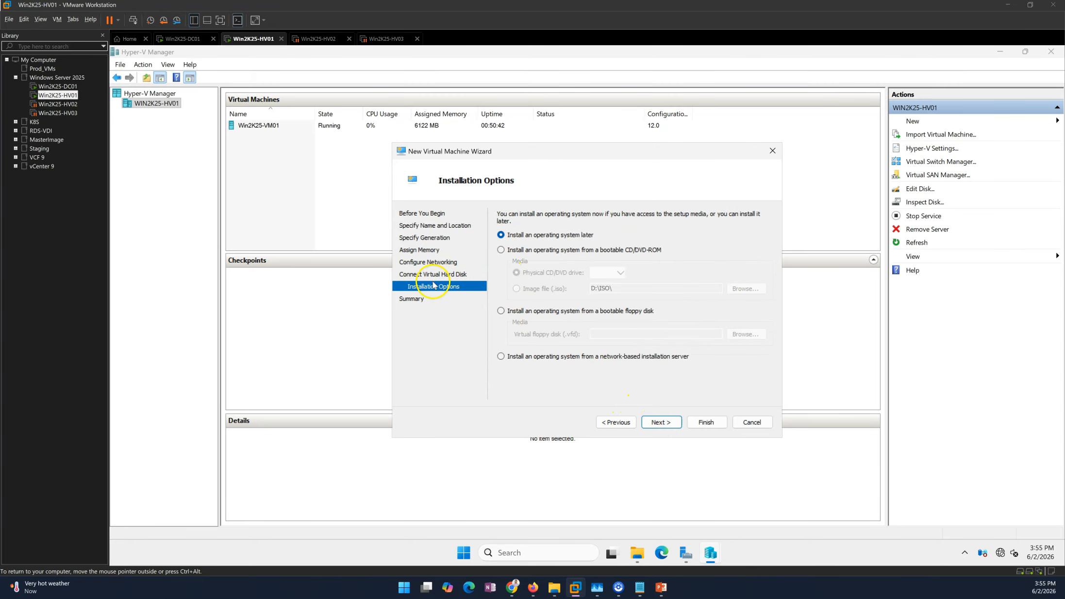
pyautogui.click(541, 252)
pyautogui.click(554, 289)
pyautogui.click(745, 289)
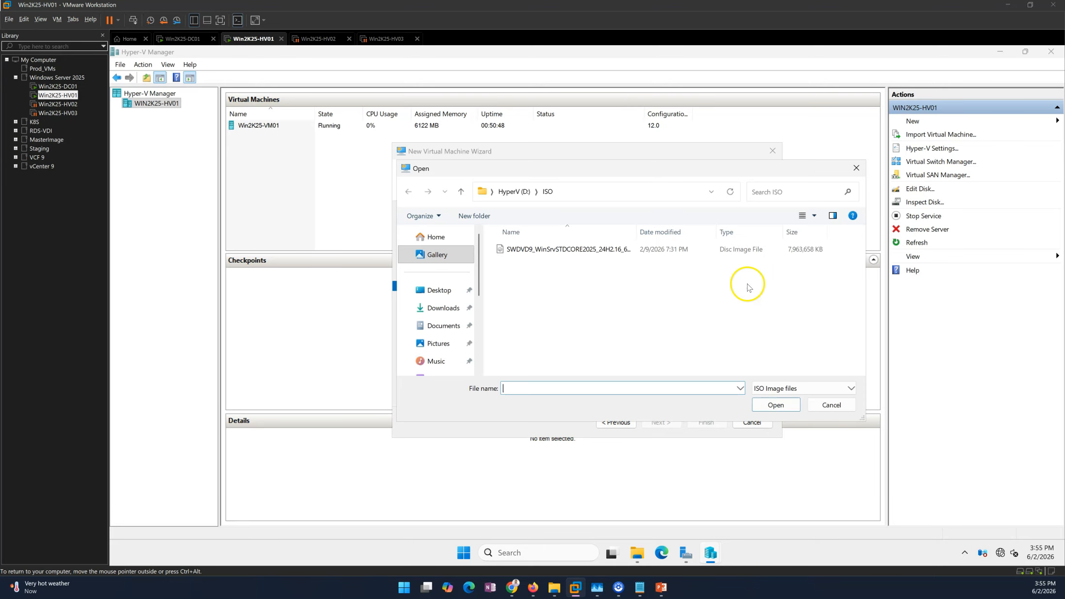
pyautogui.click(533, 250)
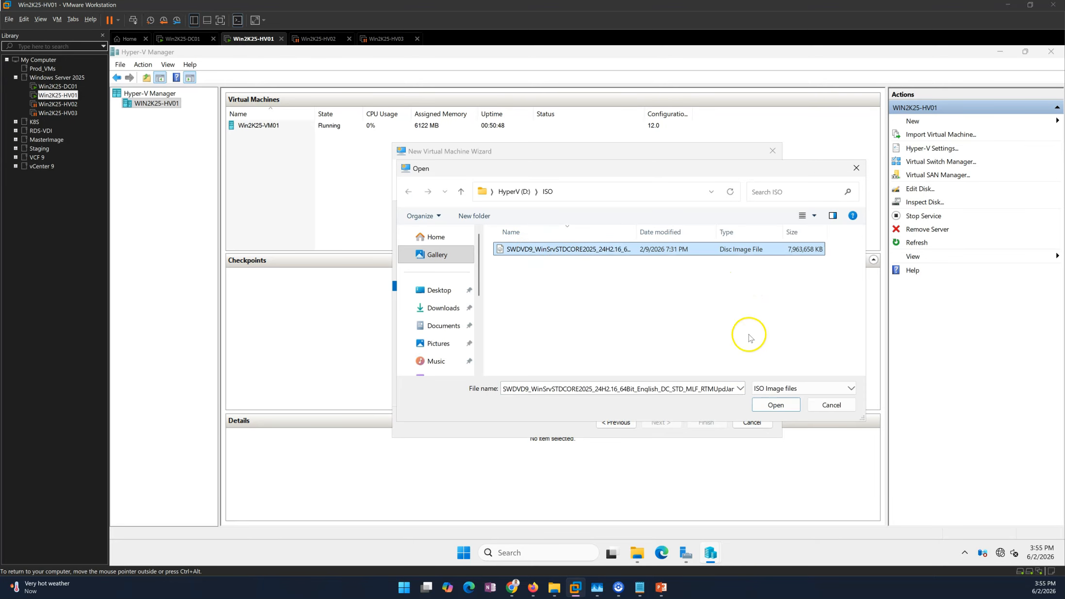
pyautogui.click(775, 405)
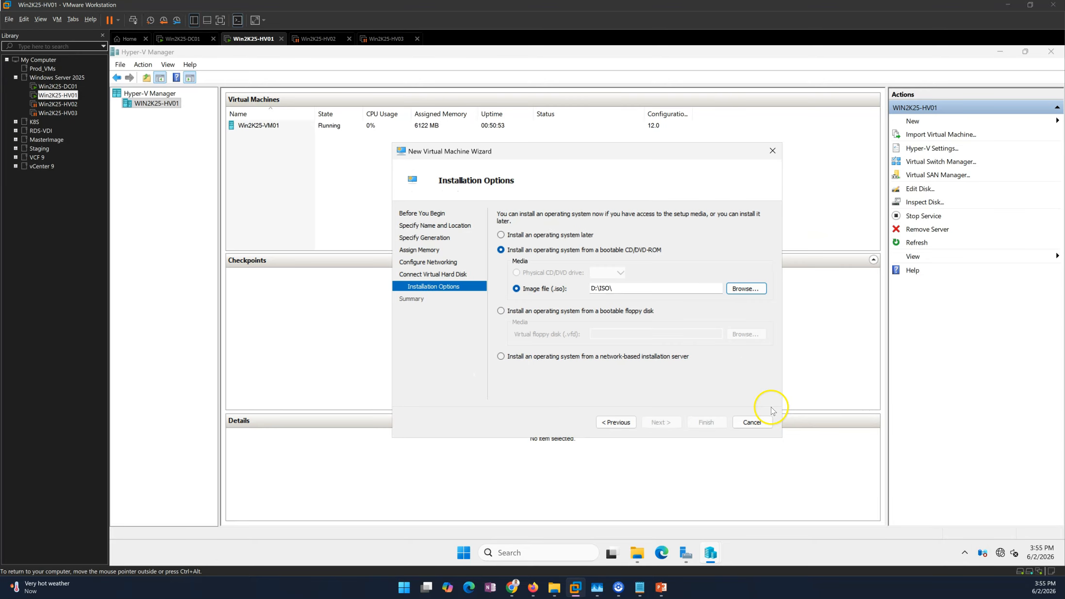
# Finish the New Virtual Machine Wizard to create the Win2K25-VM02 virtual machine
pyautogui.click(669, 423)
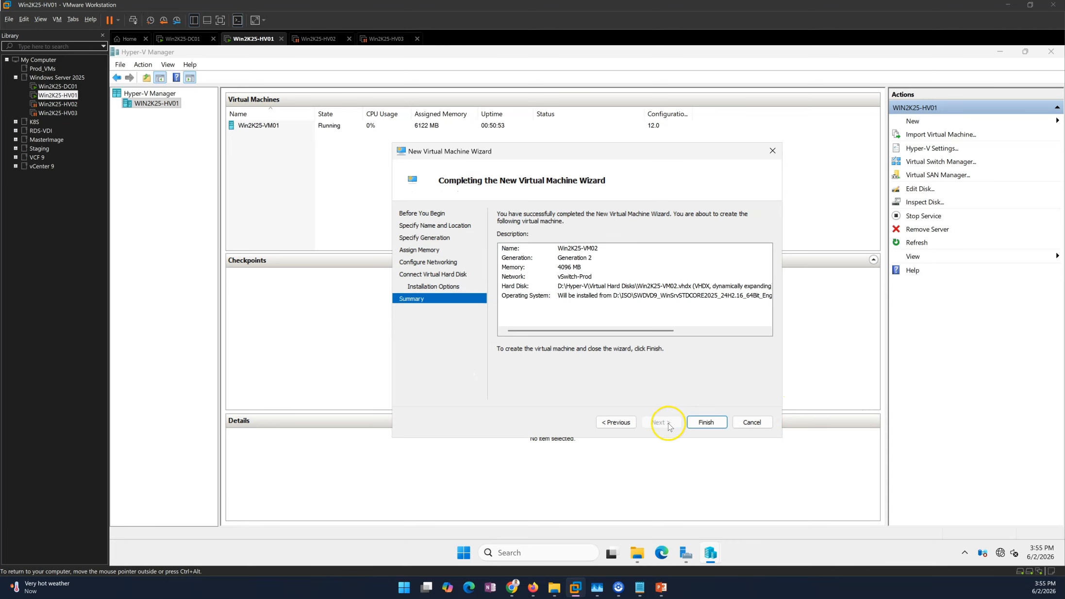
pyautogui.click(705, 422)
pyautogui.click(620, 587)
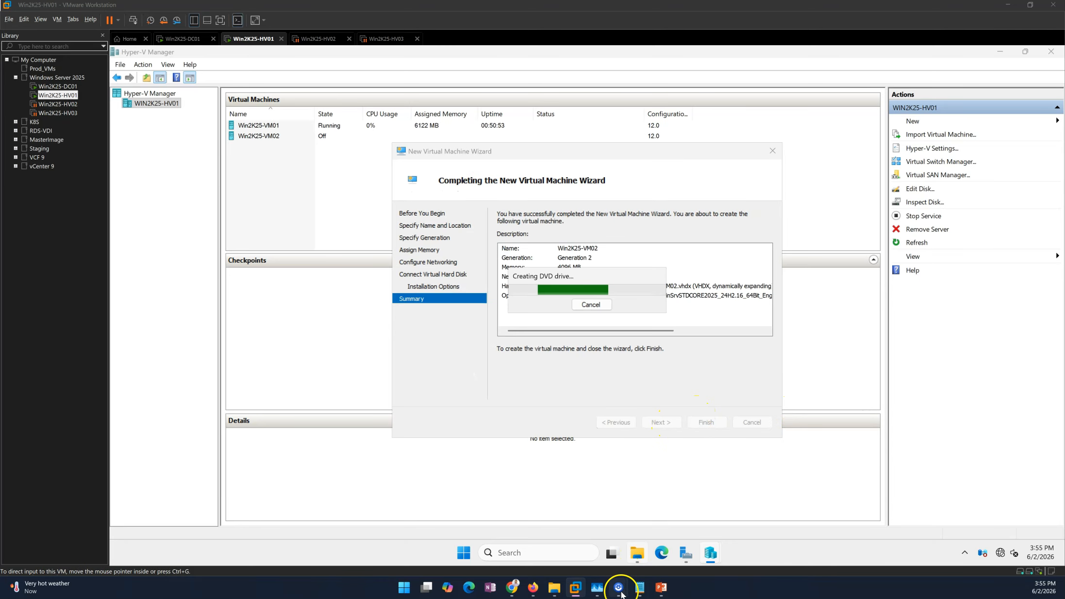
# In the Win2K25-VM02 firmware settings, move the hard drive above the network adapter in the boot order and apply the change
pyautogui.click(279, 138)
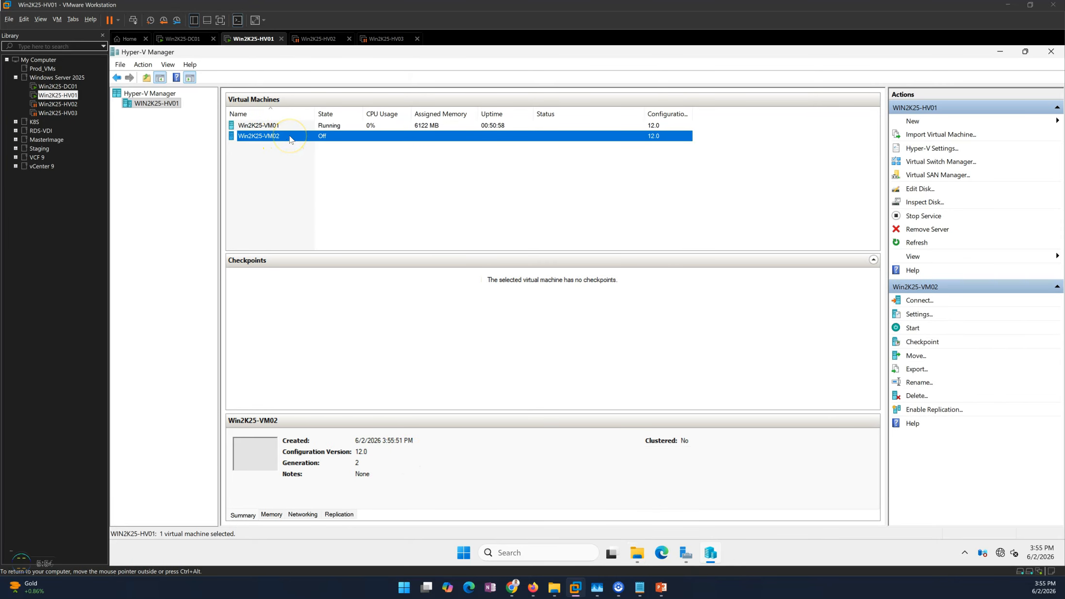
pyautogui.rightClick(290, 139)
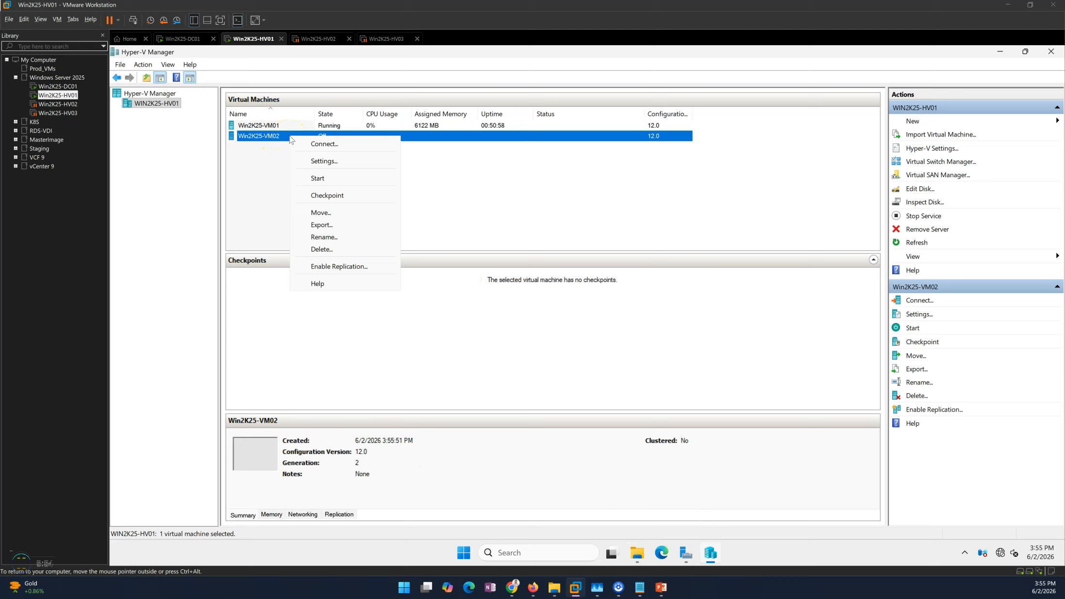
pyautogui.click(319, 161)
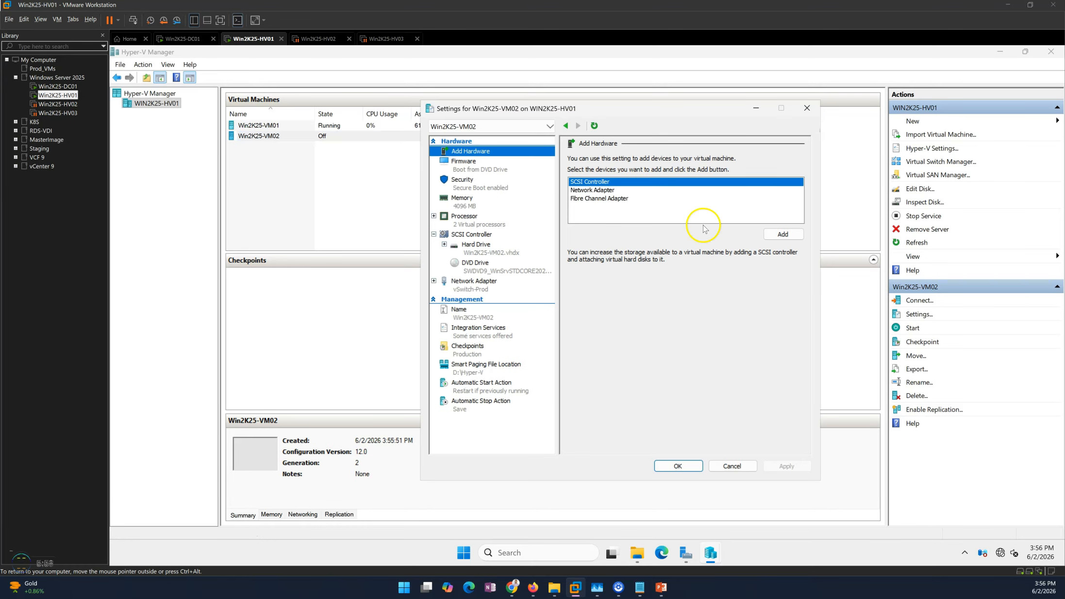
pyautogui.click(482, 168)
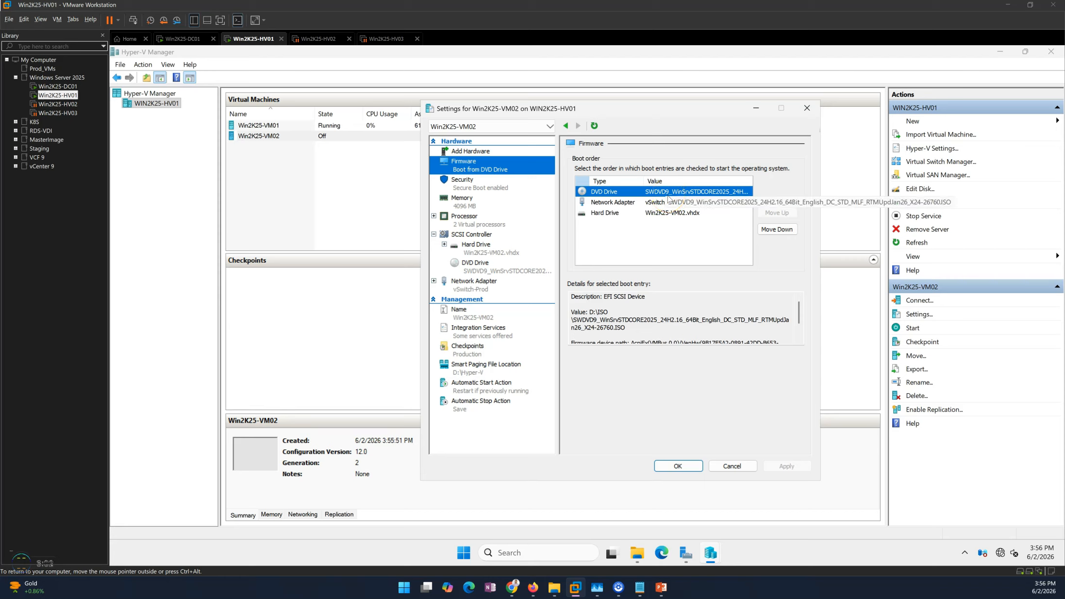
pyautogui.click(705, 196)
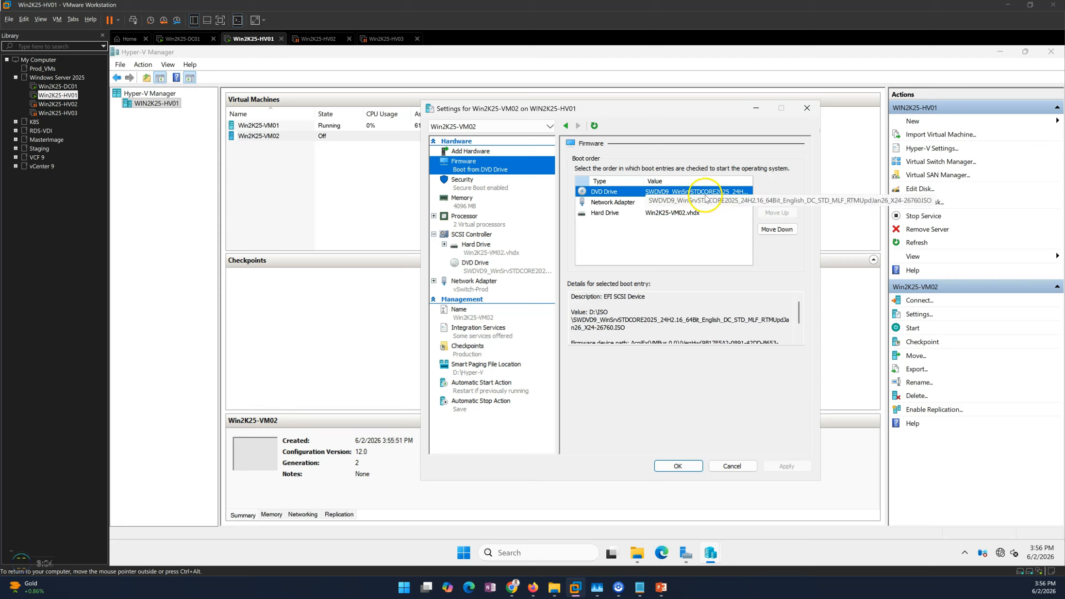
pyautogui.click(643, 209)
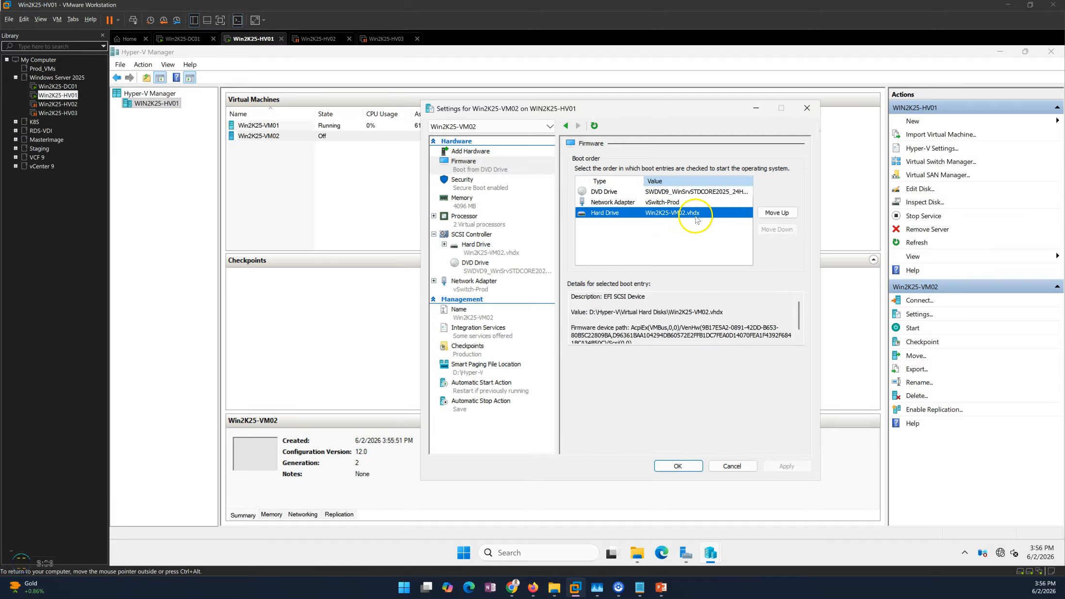
pyautogui.click(777, 214)
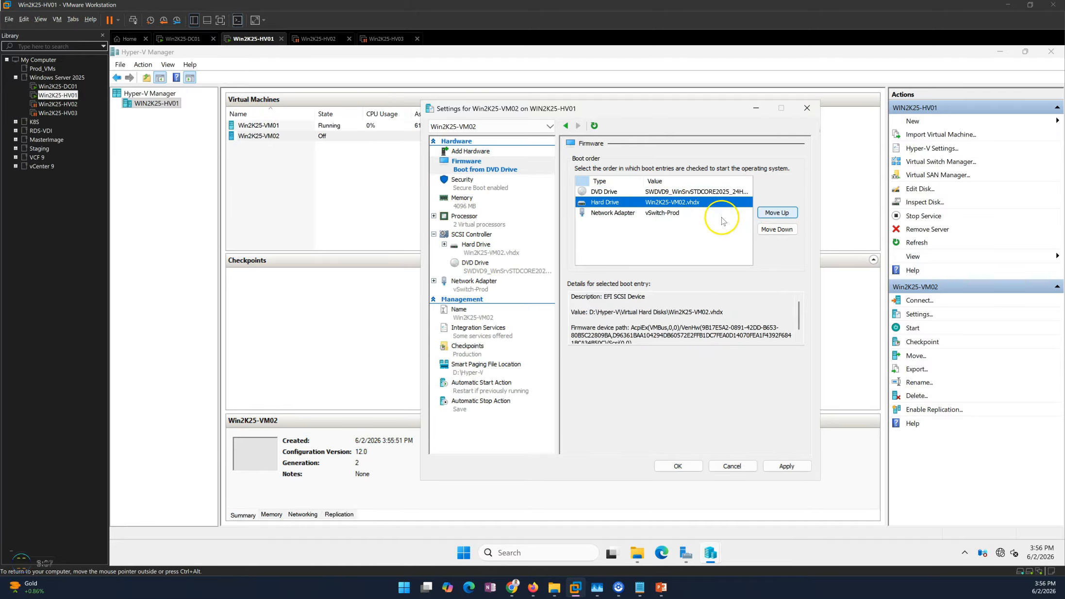
pyautogui.click(670, 214)
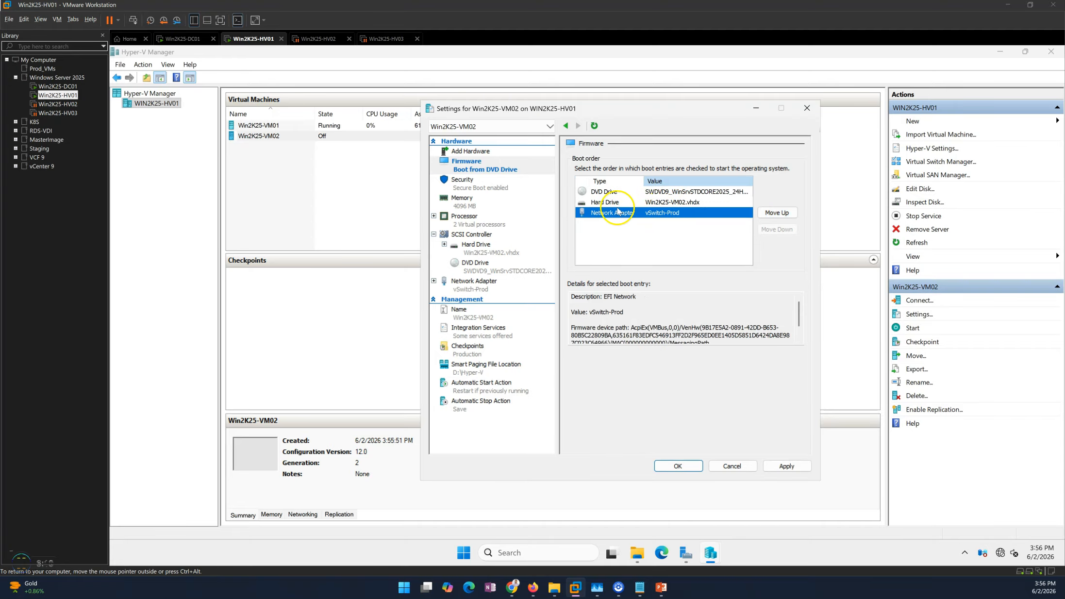
pyautogui.click(618, 204)
pyautogui.click(642, 213)
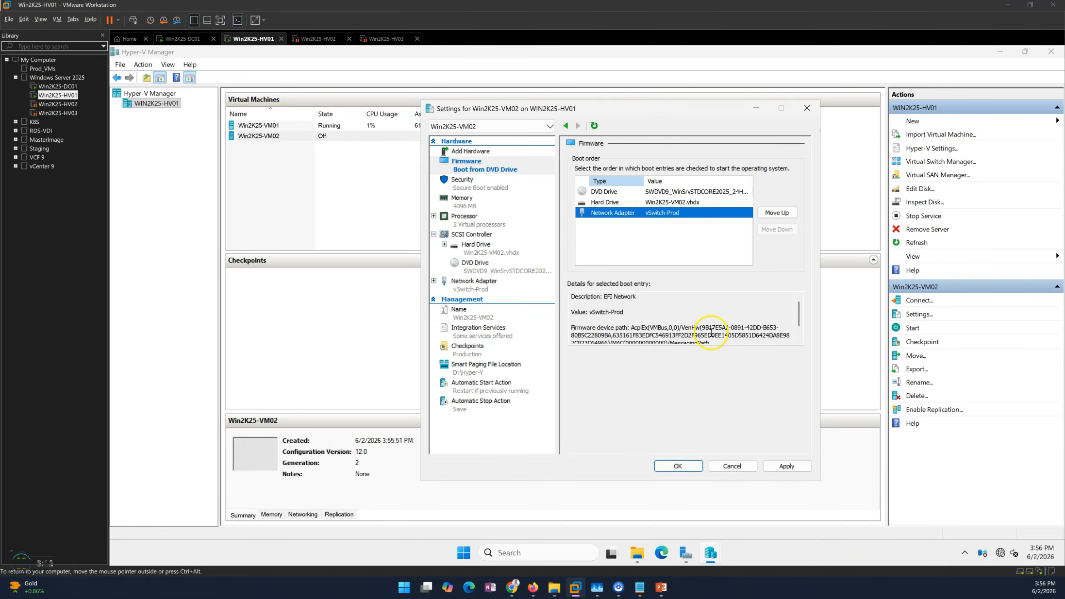
pyautogui.click(787, 466)
# Try enabling the Trusted Platform Module in the virtual machine's security settings, and turn it back off
pyautogui.click(481, 184)
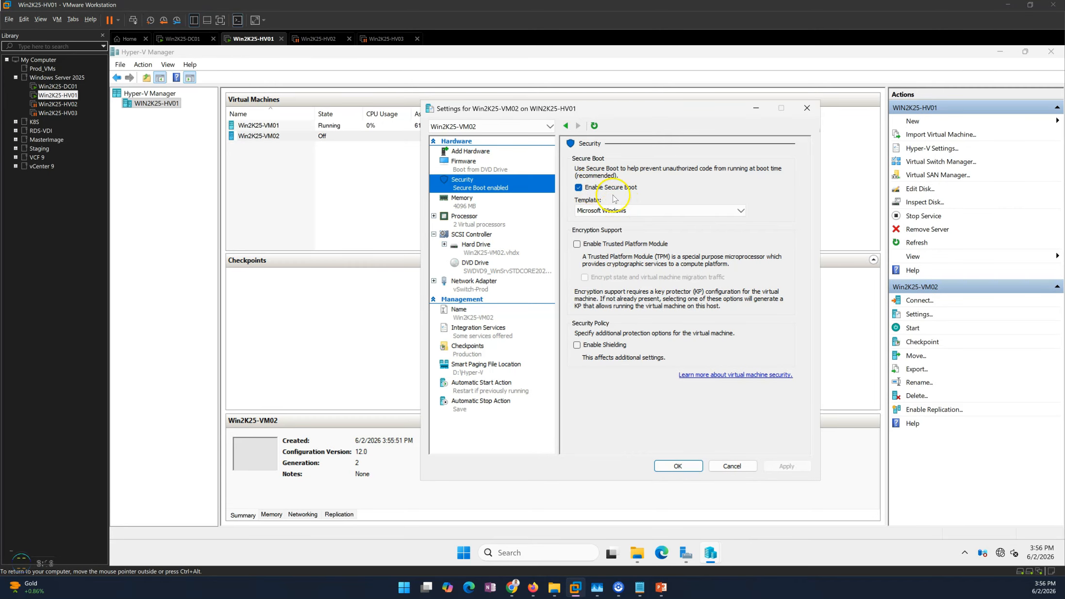
pyautogui.click(615, 213)
pyautogui.click(614, 221)
pyautogui.click(600, 244)
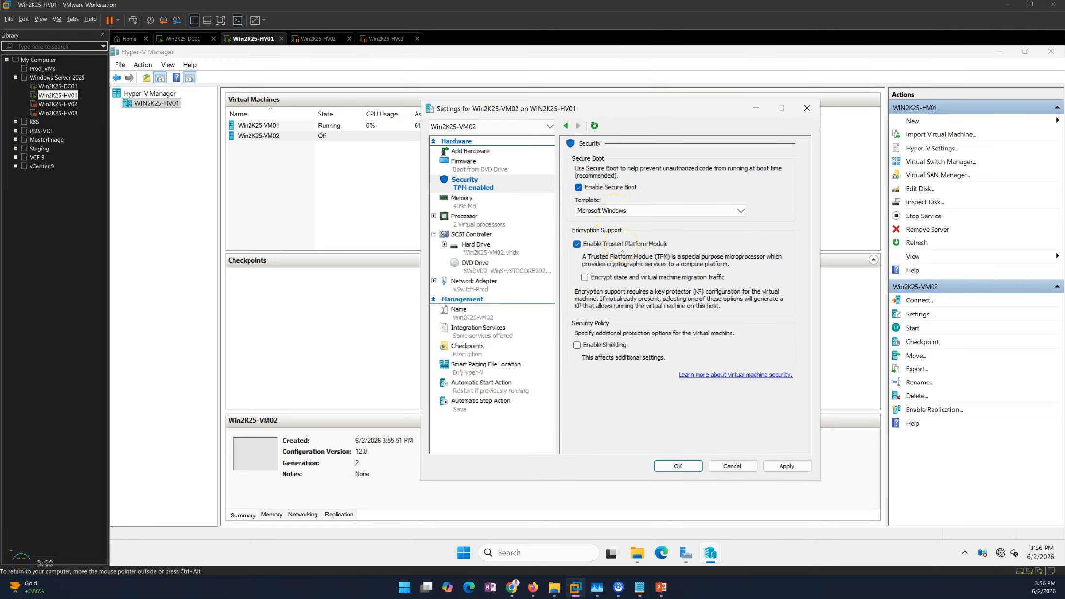
pyautogui.click(626, 271)
pyautogui.click(624, 279)
pyautogui.click(602, 243)
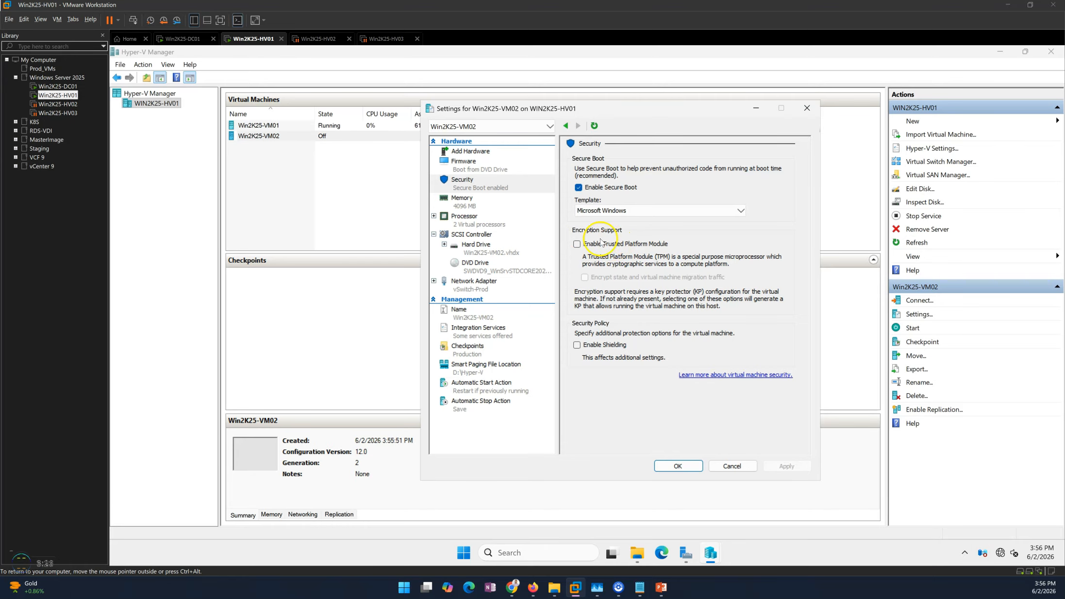
# Enable dynamic memory for the virtual machine with a minimum RAM of 1024 MB and a maximum RAM of 8192 MB
pyautogui.click(475, 203)
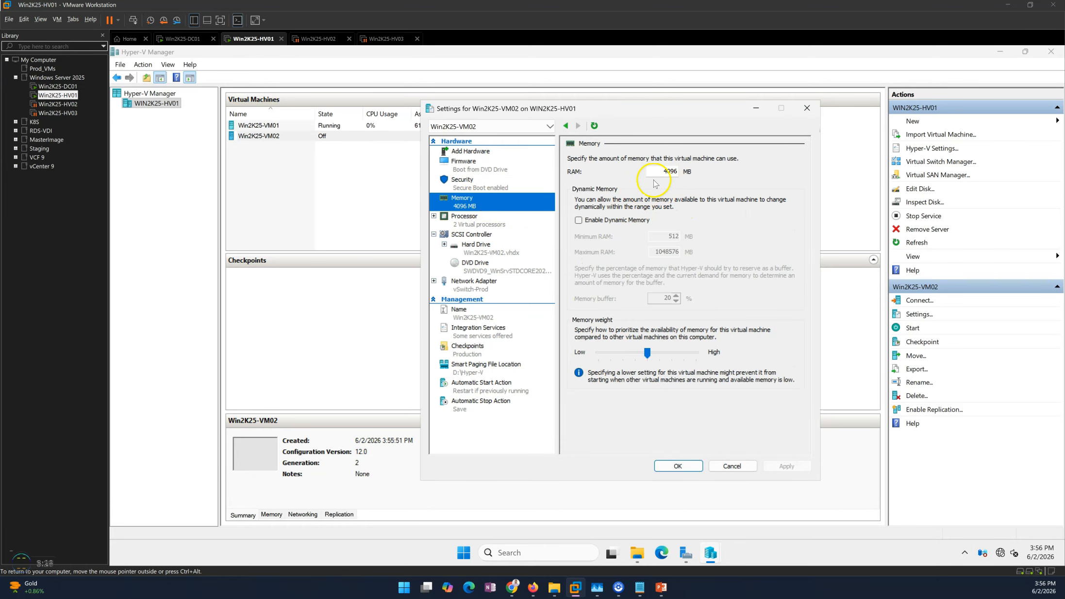
pyautogui.click(604, 221)
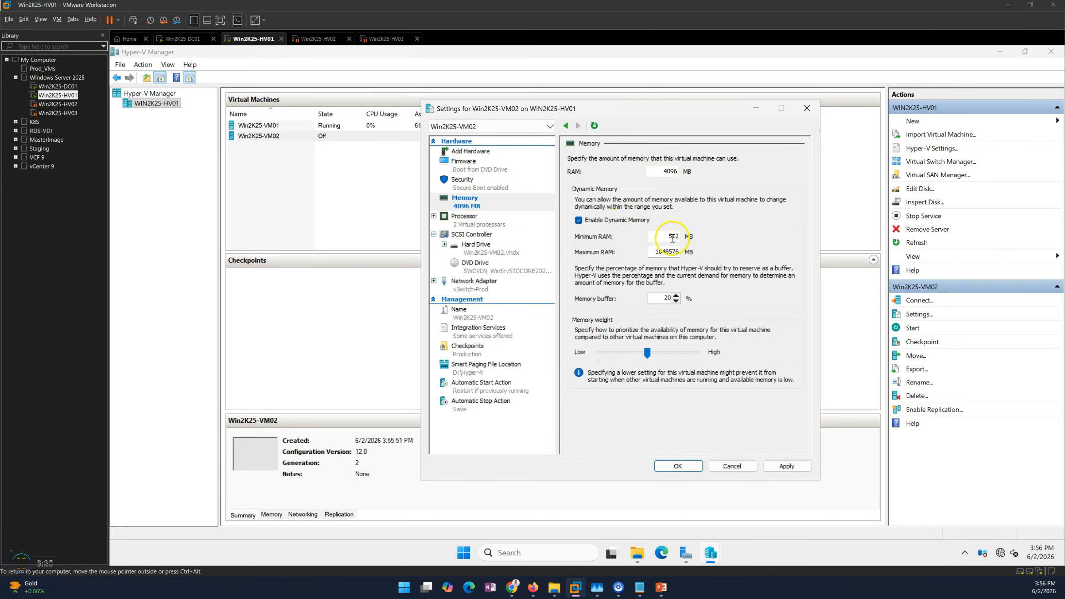
pyautogui.doubleClick(659, 240)
pyautogui.moveTo(659, 239); pyautogui.dragTo(706, 240)
pyautogui.write('1024')
pyautogui.moveTo(653, 252); pyautogui.dragTo(733, 255)
pyautogui.write('8')
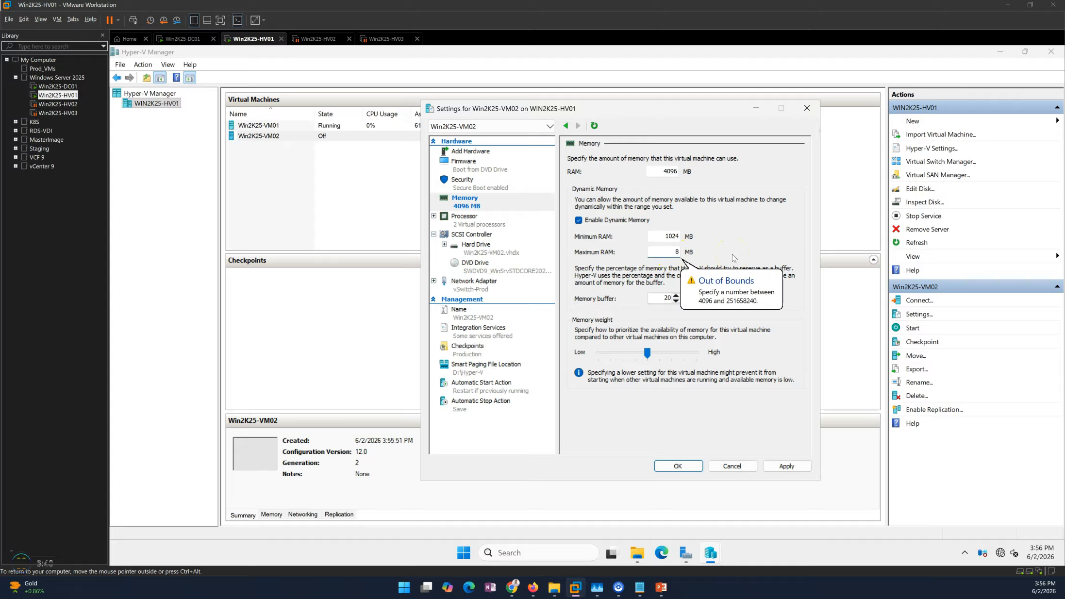
pyautogui.write('1982')
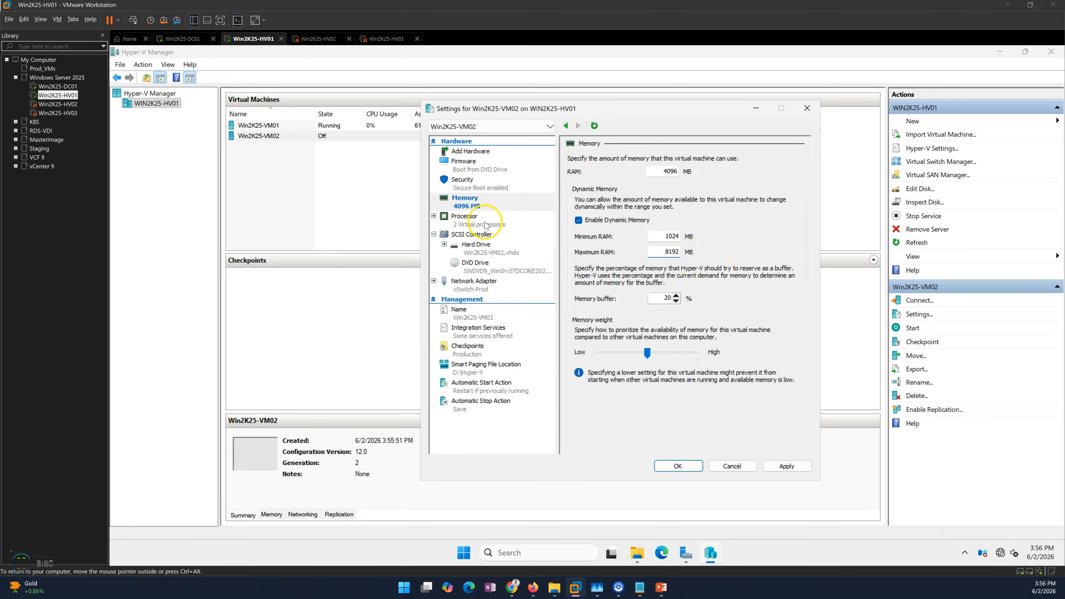
# Set the number of virtual processors to 3 and review the hard drive and DVD drive settings
pyautogui.click(464, 217)
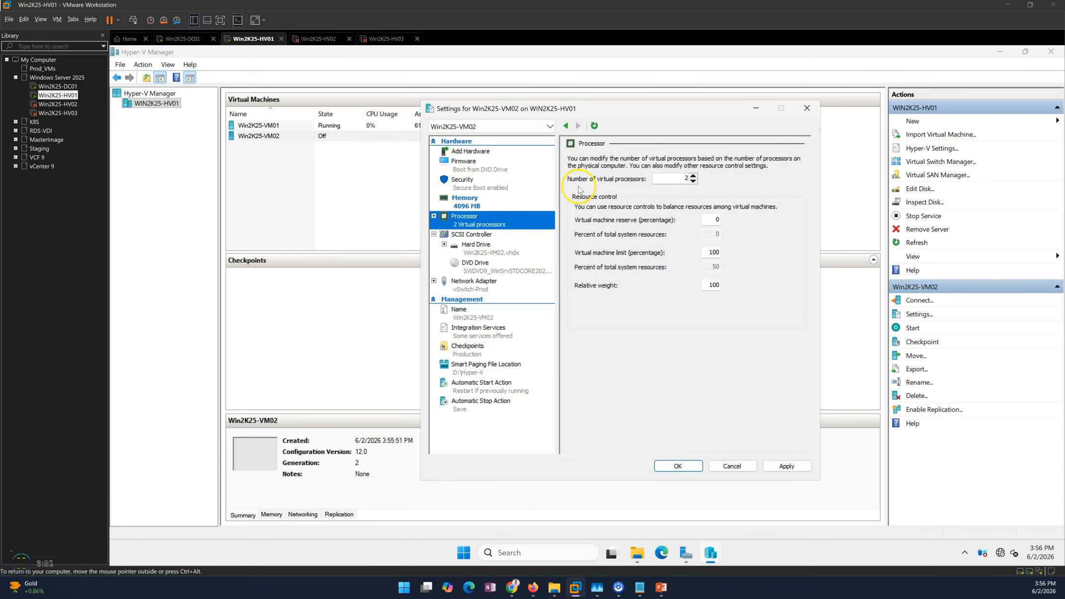
pyautogui.click(694, 177)
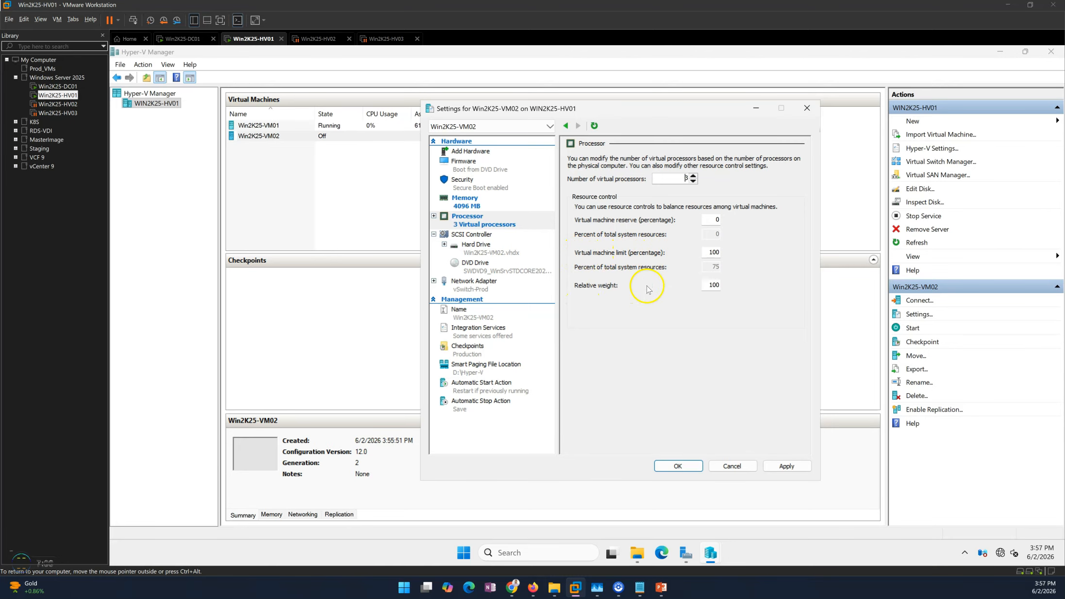
pyautogui.click(476, 248)
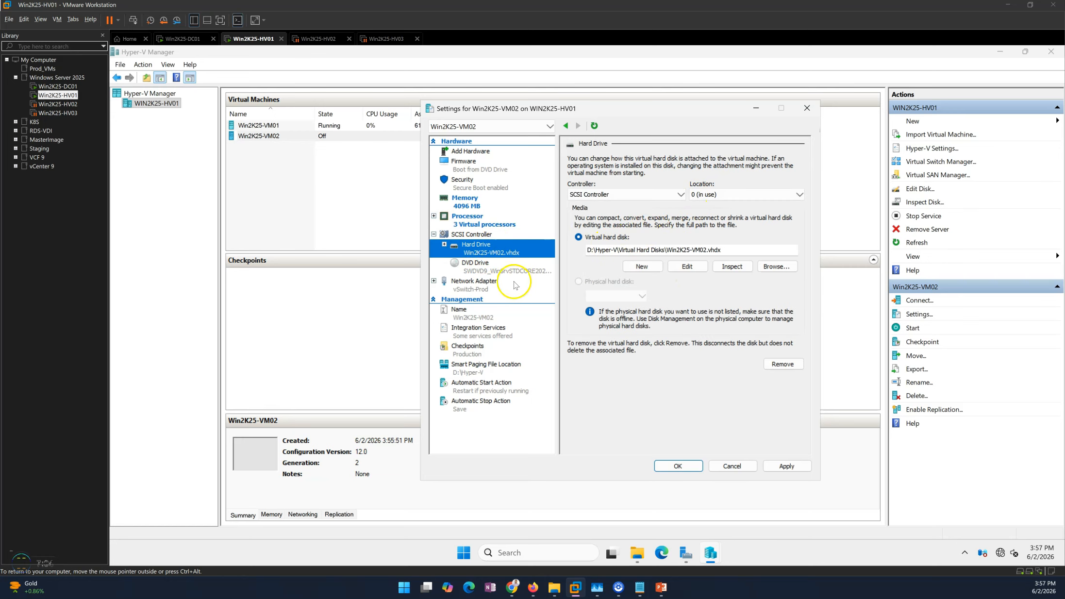
pyautogui.click(485, 266)
# Try enabling virtual LAN identification on the virtual machine's network adapter, and turn it back off
pyautogui.click(497, 286)
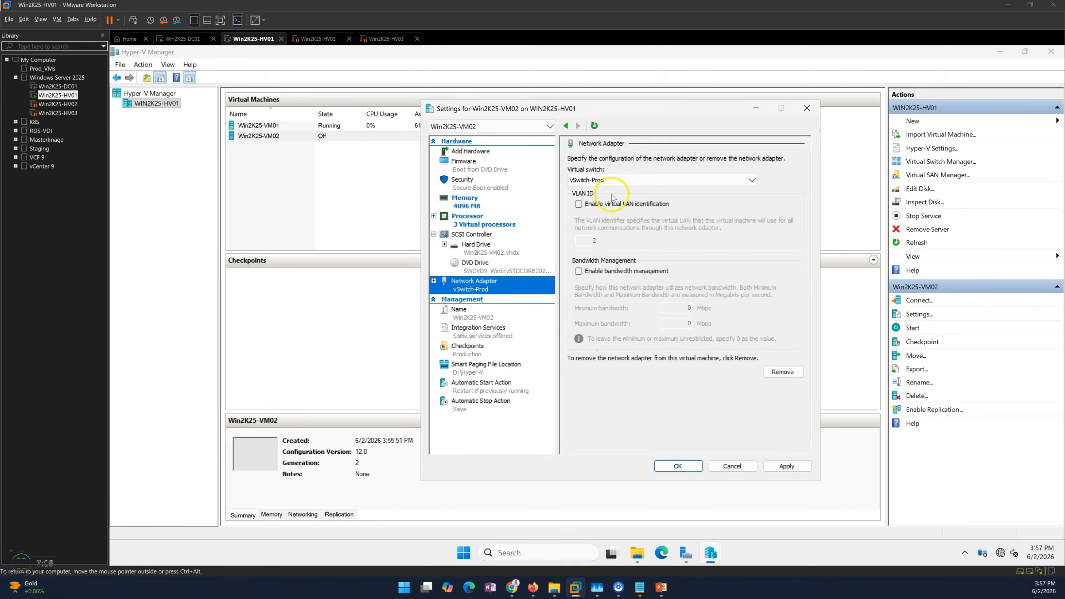
pyautogui.click(612, 182)
pyautogui.click(613, 198)
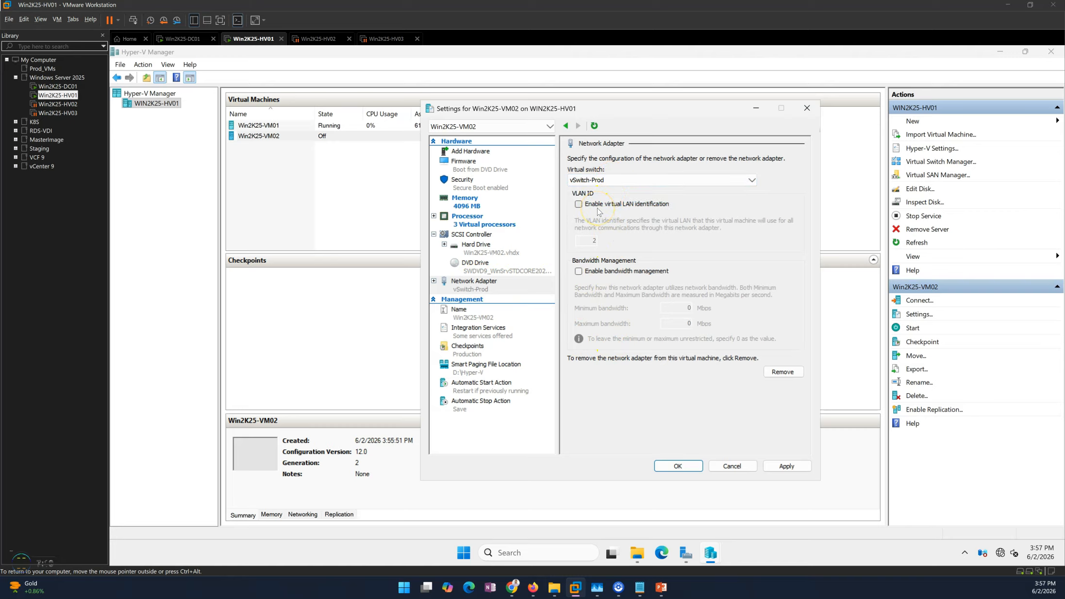
pyautogui.click(603, 209)
pyautogui.doubleClick(588, 240)
pyautogui.click(594, 206)
pyautogui.click(601, 211)
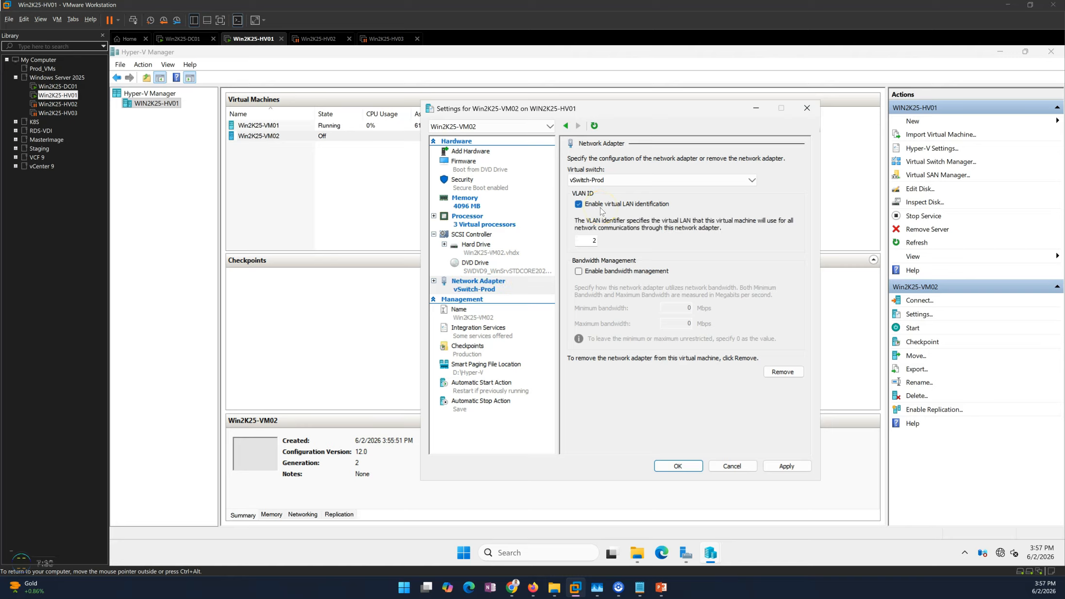
pyautogui.click(604, 213)
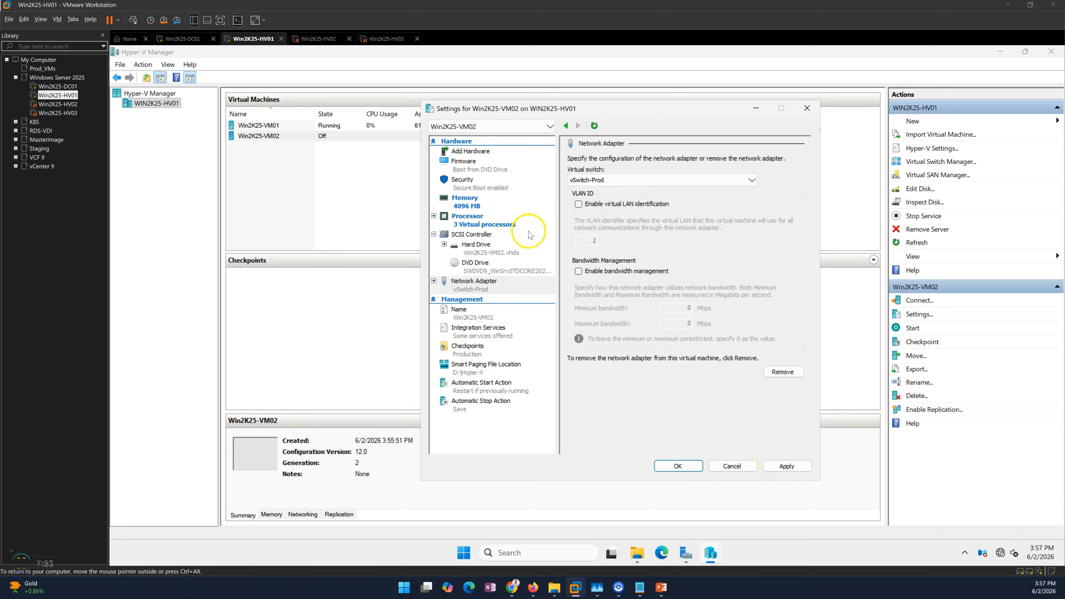
# Save the virtual machine settings and connect to Win2K25-VM02
pyautogui.click(678, 466)
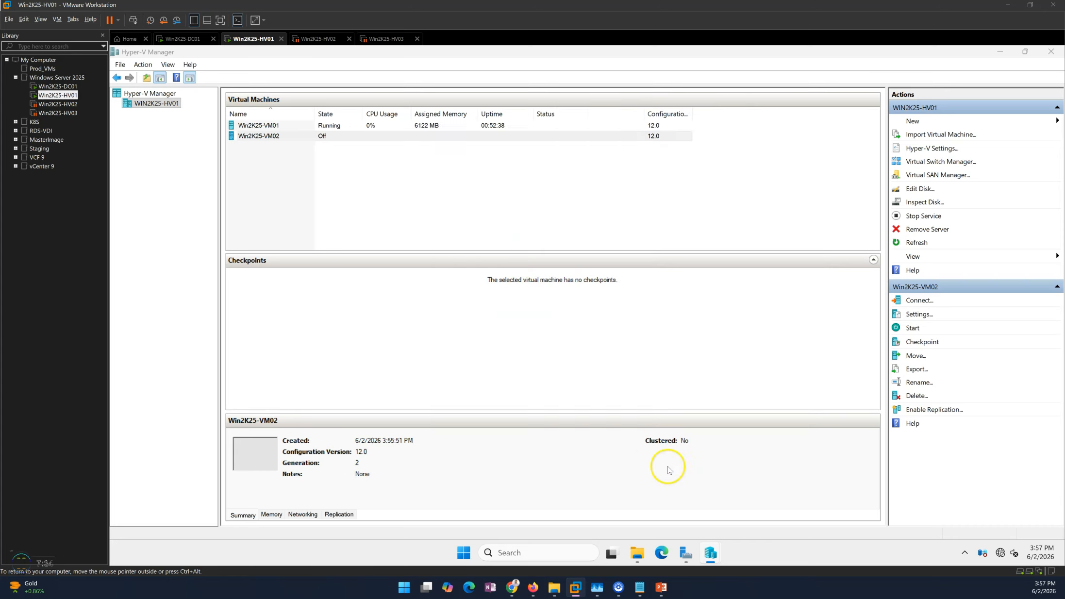
pyautogui.rightClick(342, 136)
pyautogui.click(369, 142)
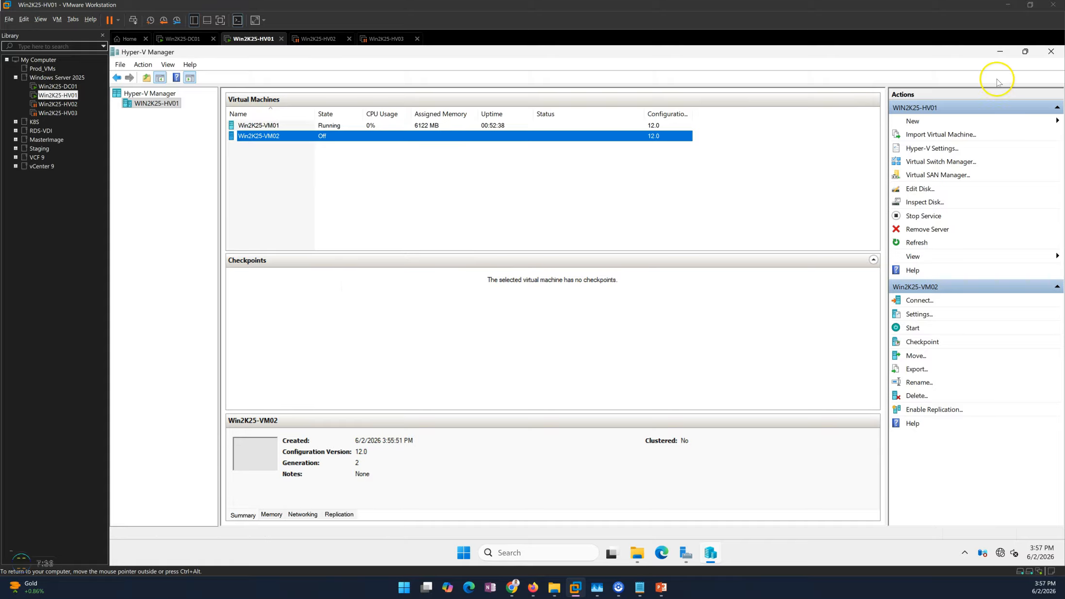
# Clear the other open windows from the host desktop and start Win2K25-VM02 from its connection window
pyautogui.click(1000, 51)
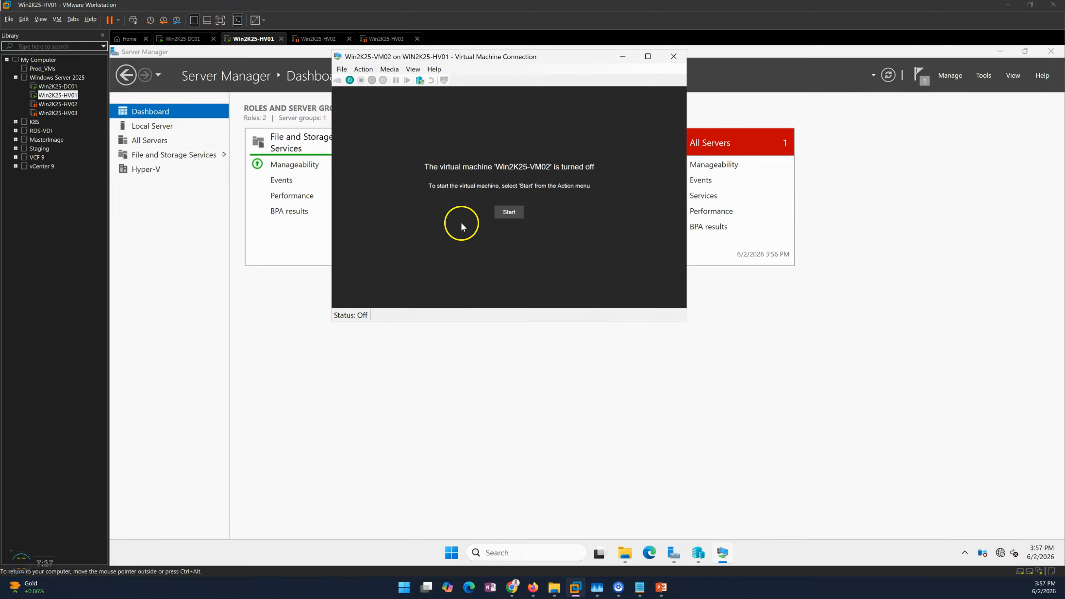
pyautogui.click(1001, 52)
pyautogui.click(506, 218)
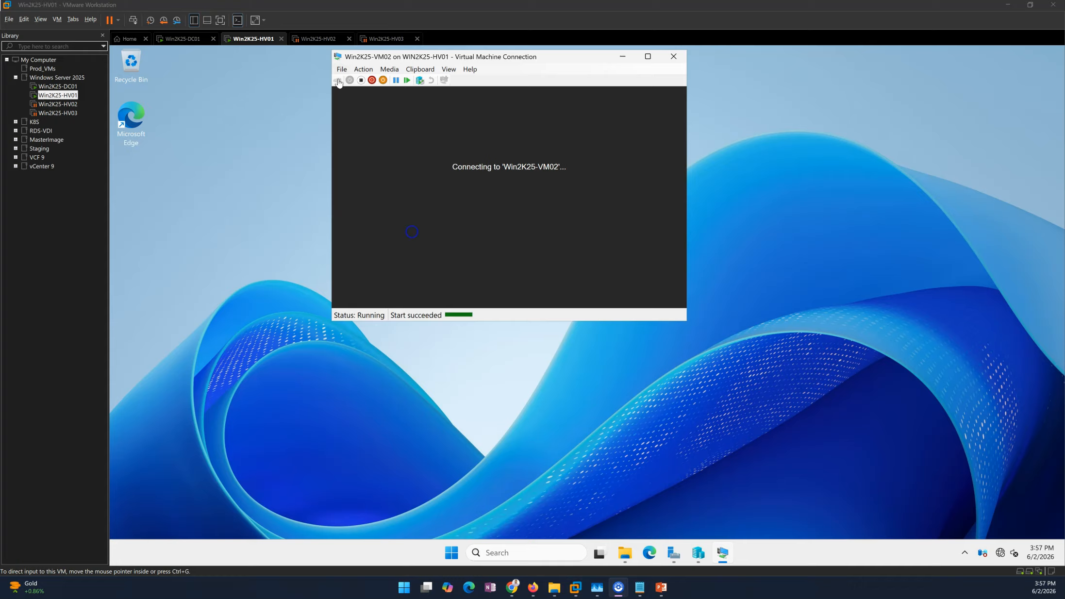
pyautogui.click(404, 198)
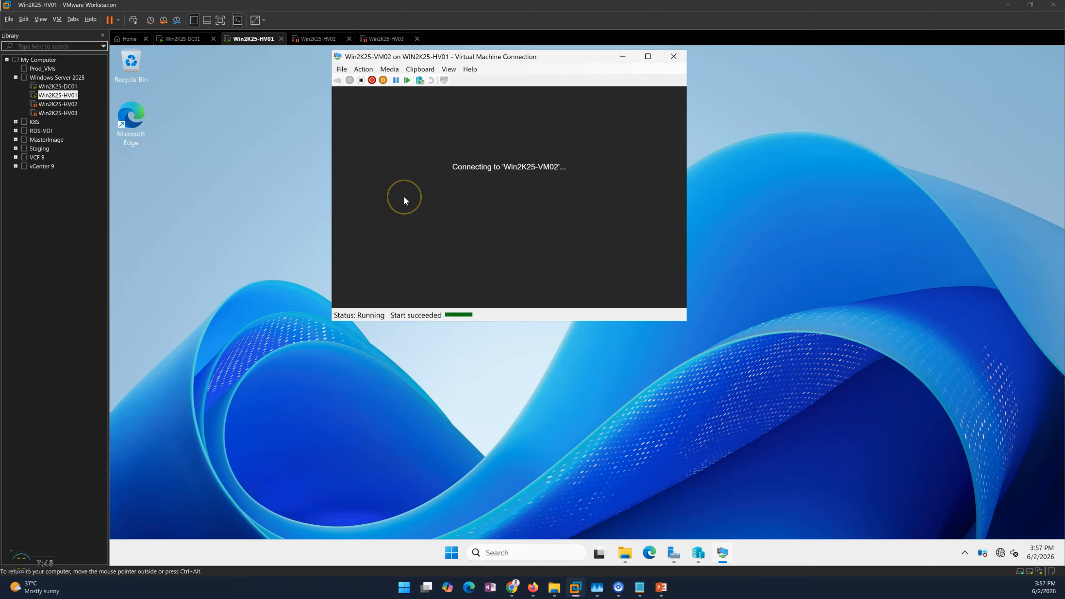
pyautogui.click(339, 222)
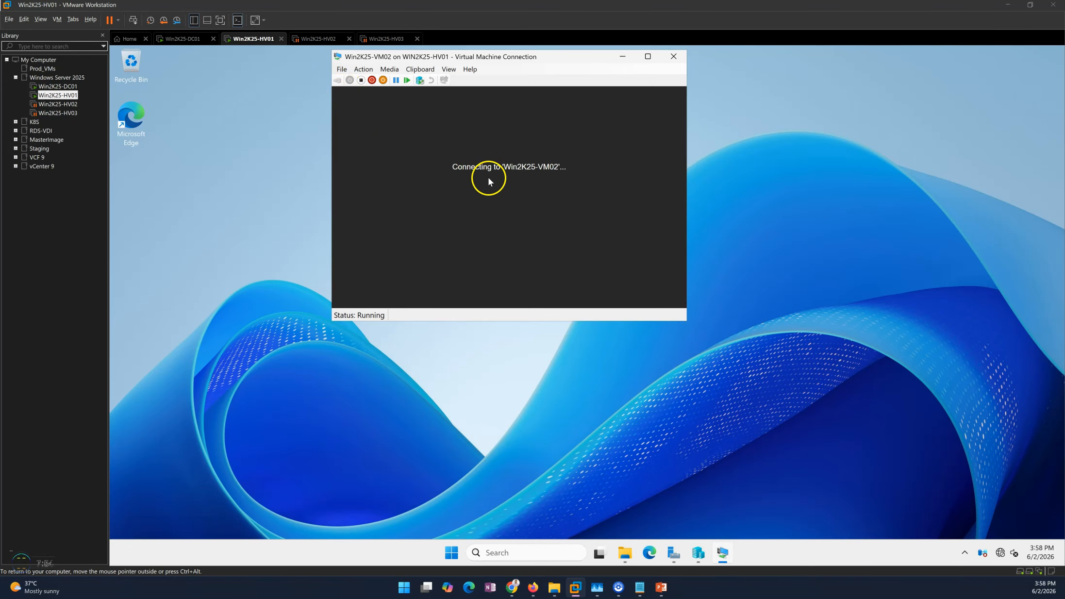
pyautogui.click(282, 321)
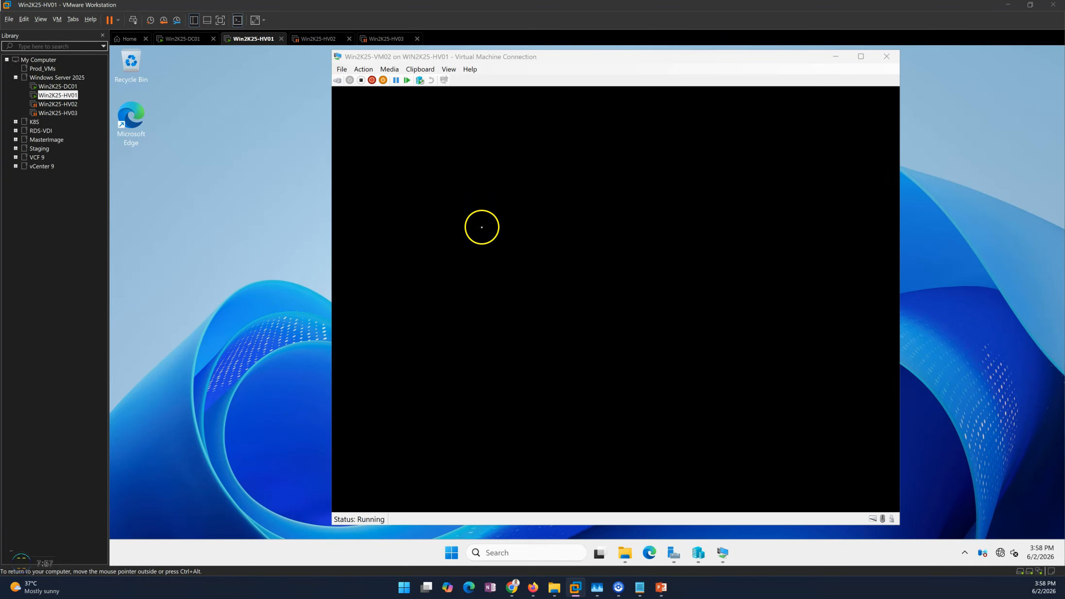
# Boot Win2K25-VM02 from the installation DVD to load Windows Server Setup
pyautogui.click(499, 211)
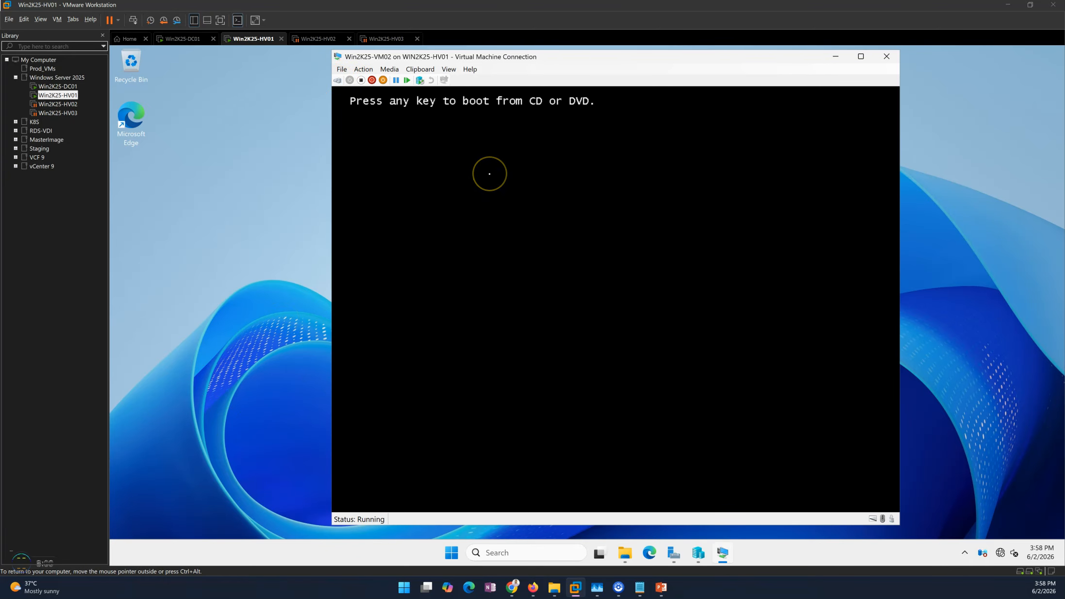
pyautogui.press('Return')
pyautogui.press('Return')
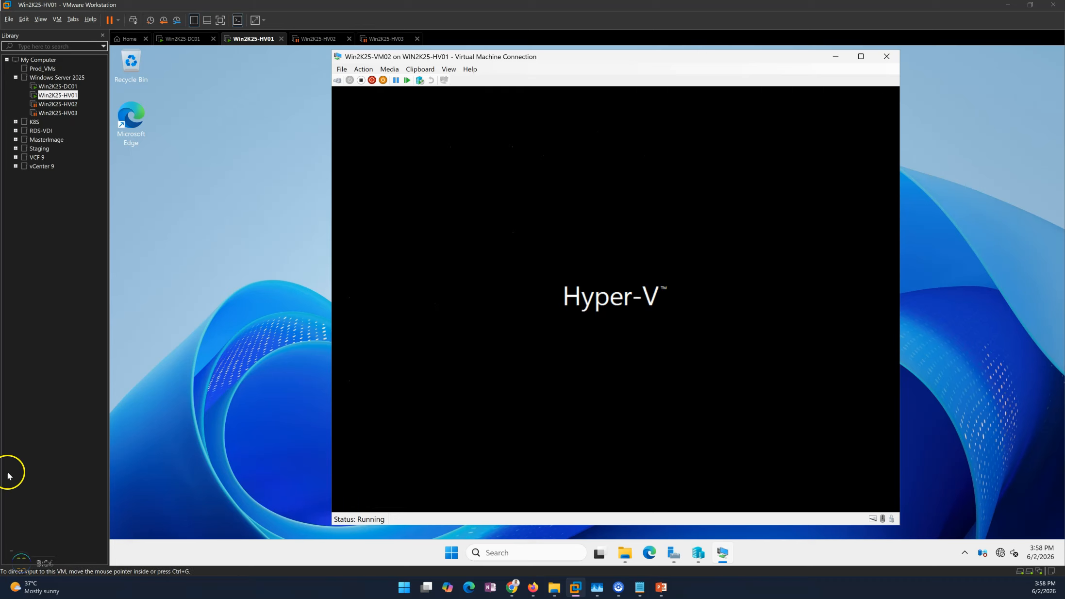
pyautogui.hotkey('alt', 'Tab')
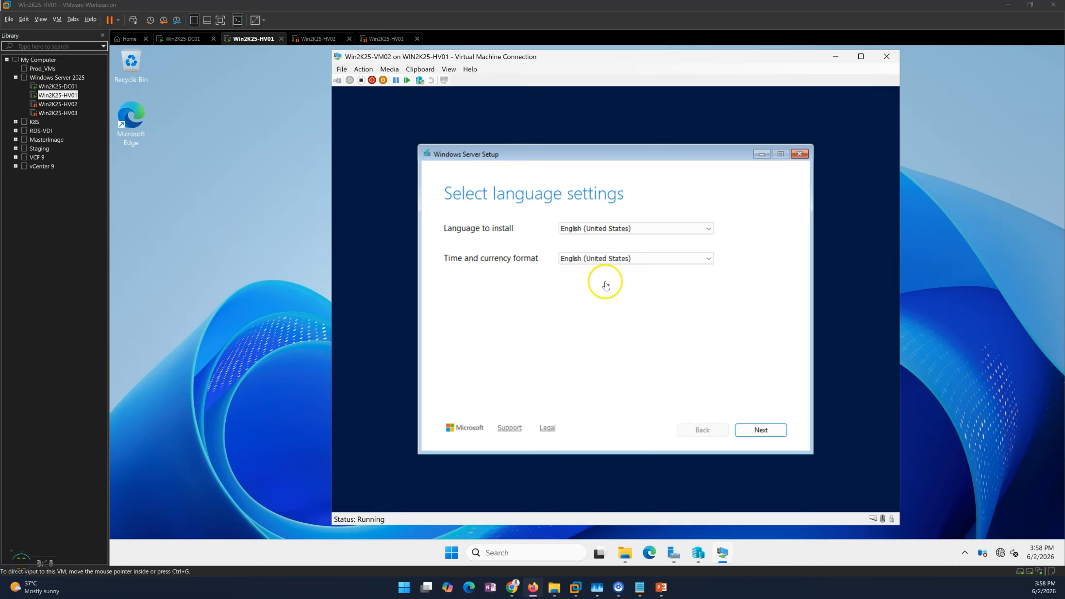
# Accept English (United States) as the language and the time and currency format, and continue with a Windows Server installation that keeps nothing
pyautogui.click(646, 300)
pyautogui.click(761, 439)
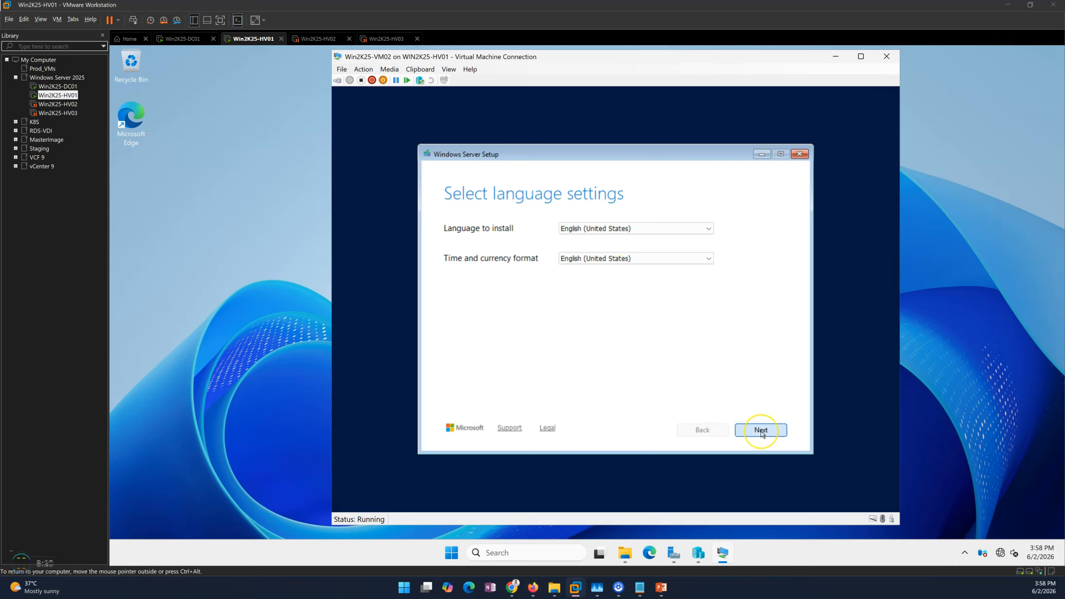
pyautogui.click(762, 432)
pyautogui.click(486, 286)
pyautogui.click(762, 430)
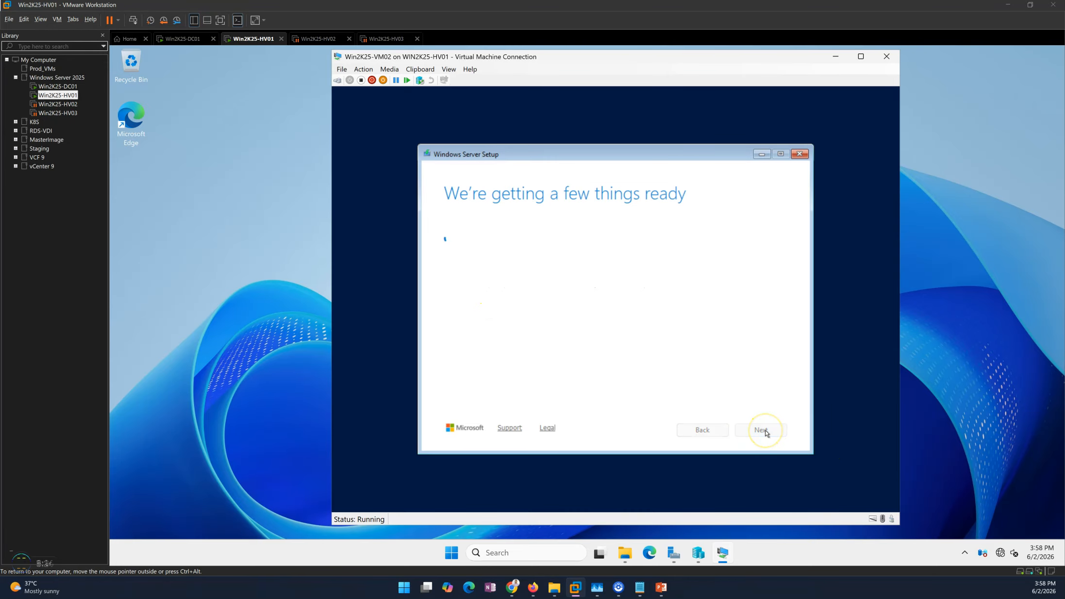
# Choose the Windows Server 2025 Datacenter (Desktop Experience) image and continue to the disk selection
pyautogui.click(513, 155)
pyautogui.moveTo(520, 158); pyautogui.dragTo(520, 146)
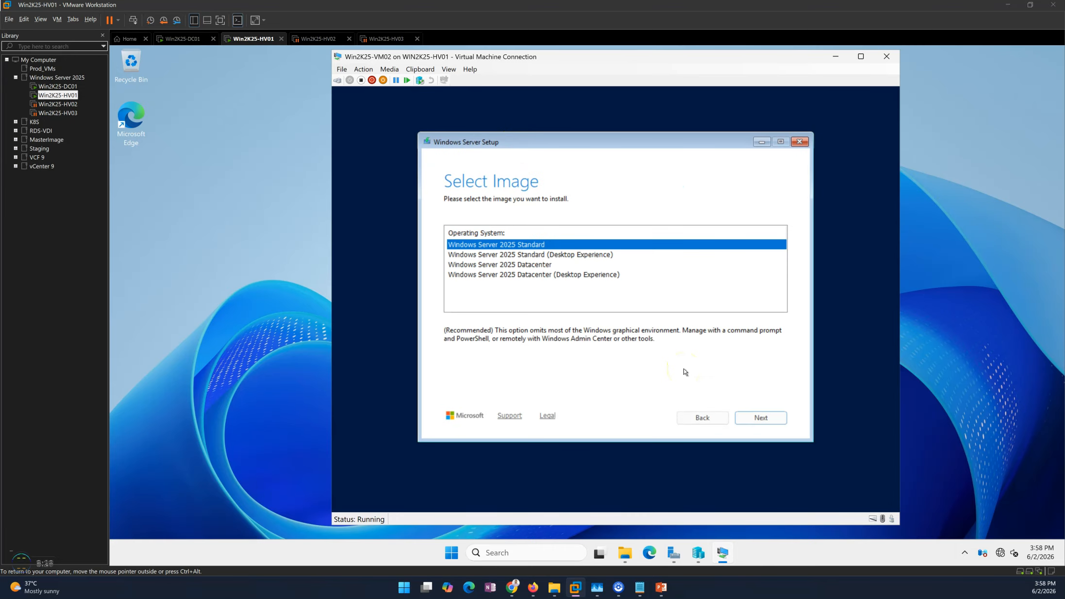
pyautogui.click(578, 275)
pyautogui.click(772, 418)
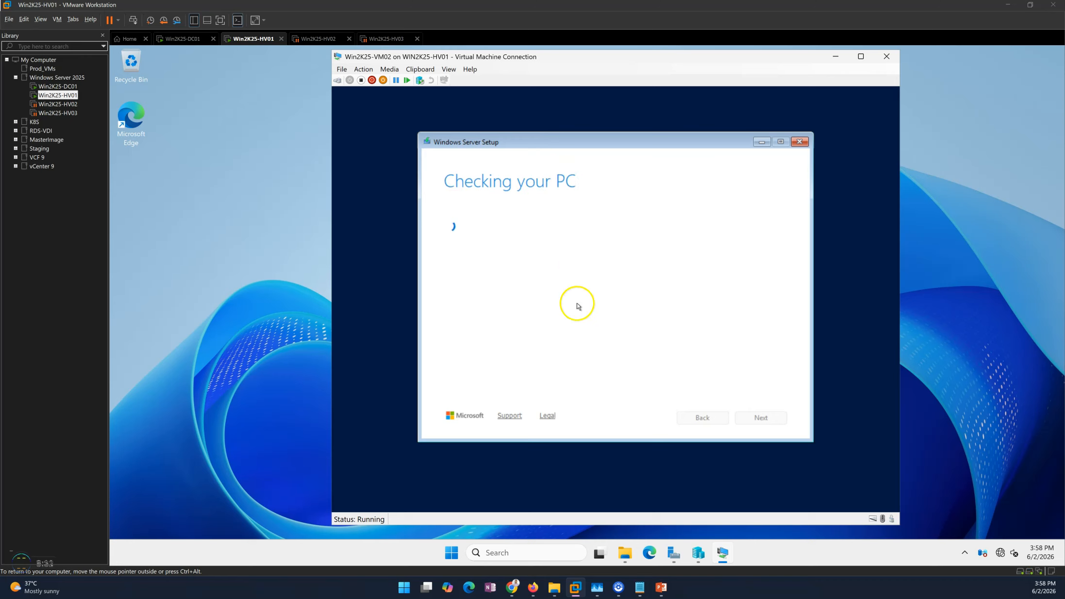
pyautogui.click(764, 424)
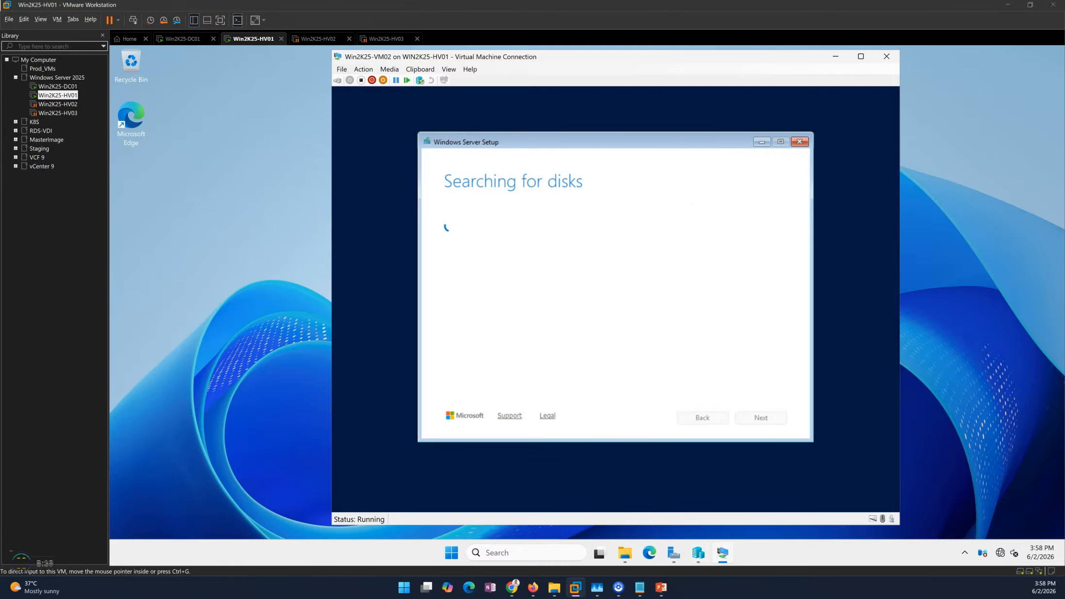
# Select Disk 0 Unallocated Space as the install location and start the Windows Server installation
pyautogui.click(475, 290)
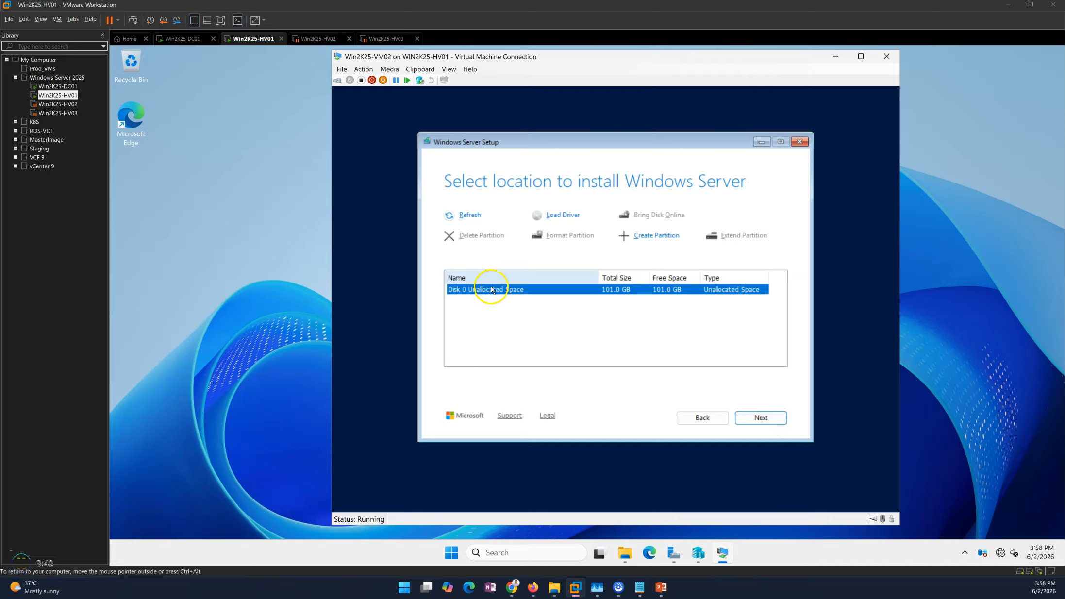
pyautogui.click(750, 420)
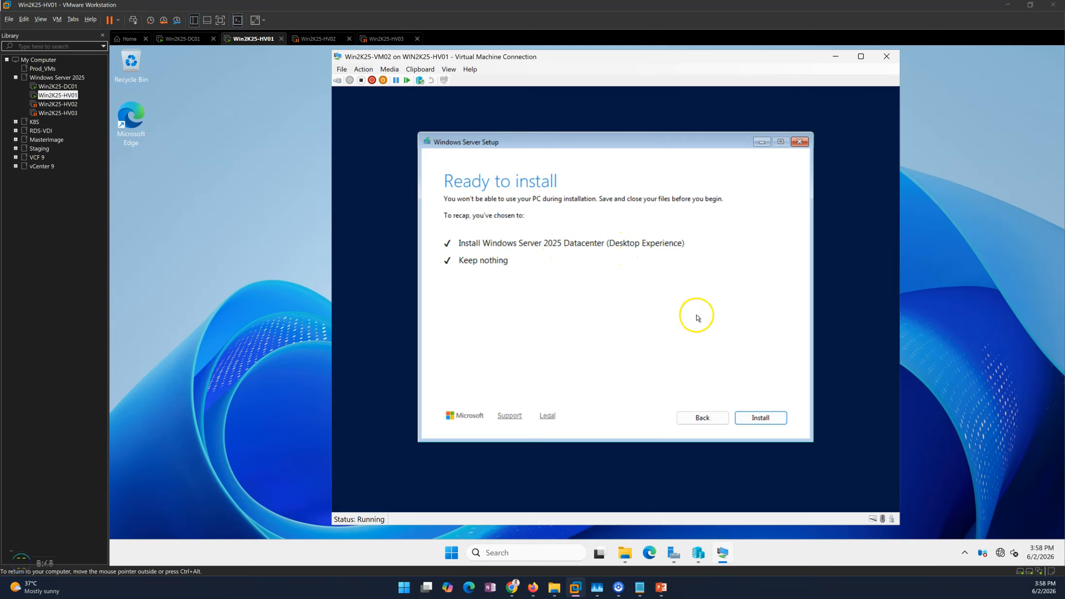
pyautogui.click(761, 418)
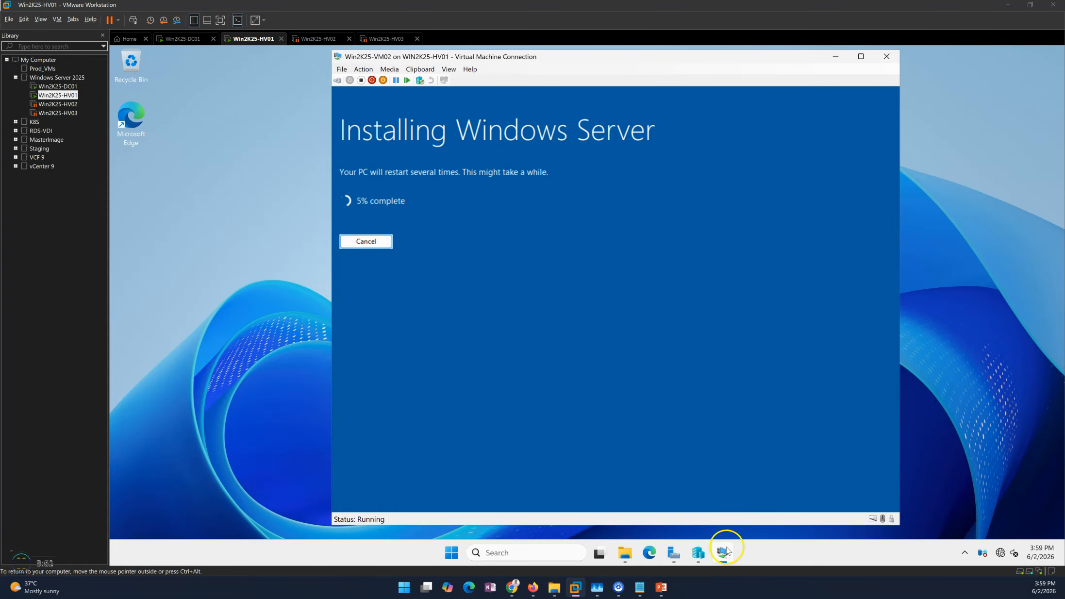
# Switch to Hyper-V Manager, connect to Win2K25-VM01 and minimize the manager window
pyautogui.click(699, 553)
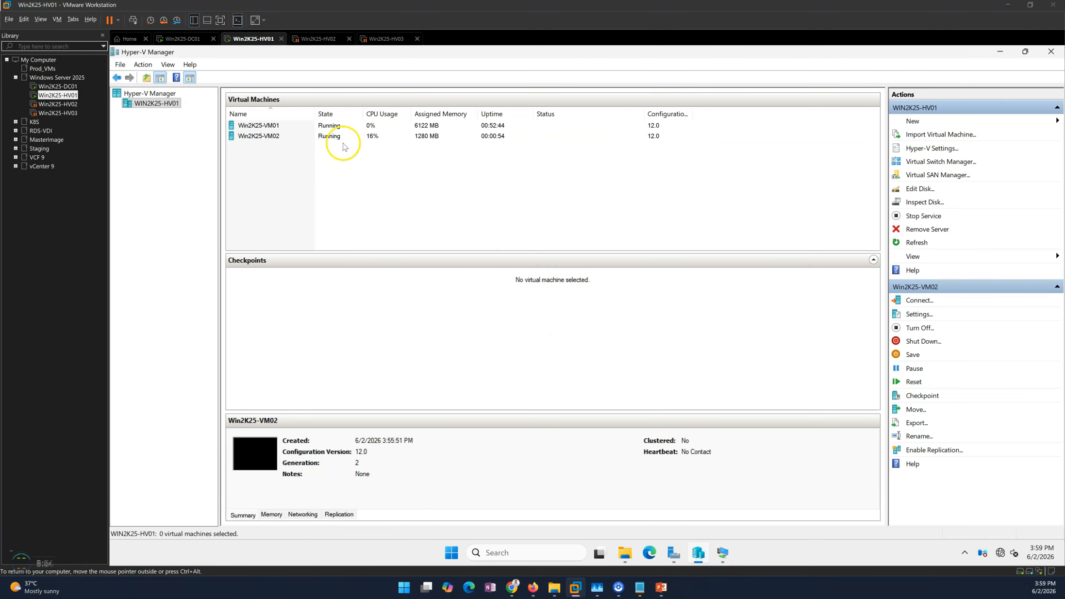
pyautogui.rightClick(346, 125)
pyautogui.press('Escape')
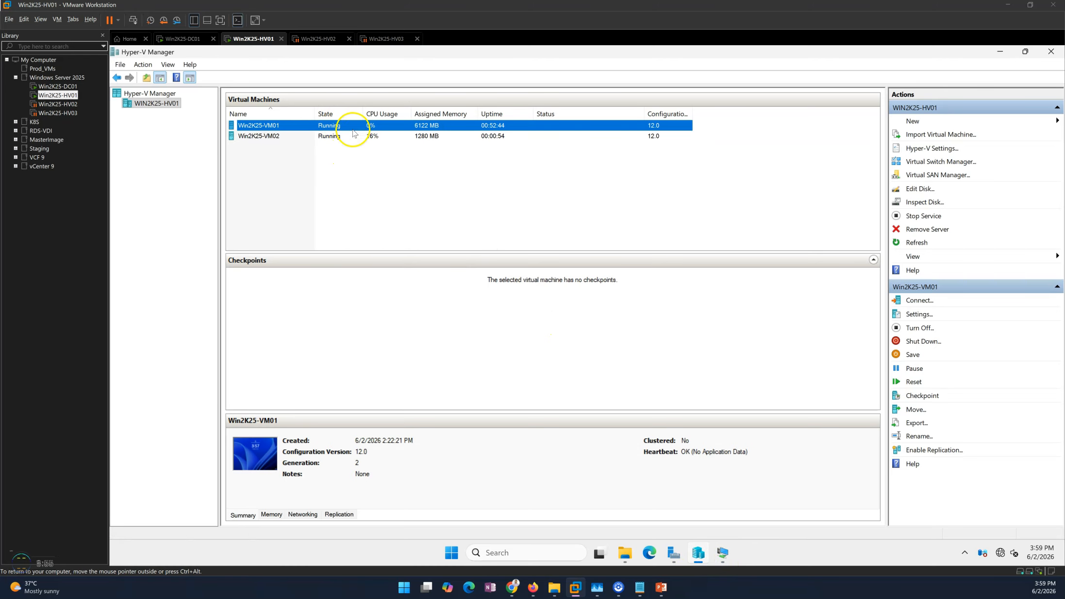
pyautogui.click(1004, 52)
pyautogui.click(894, 52)
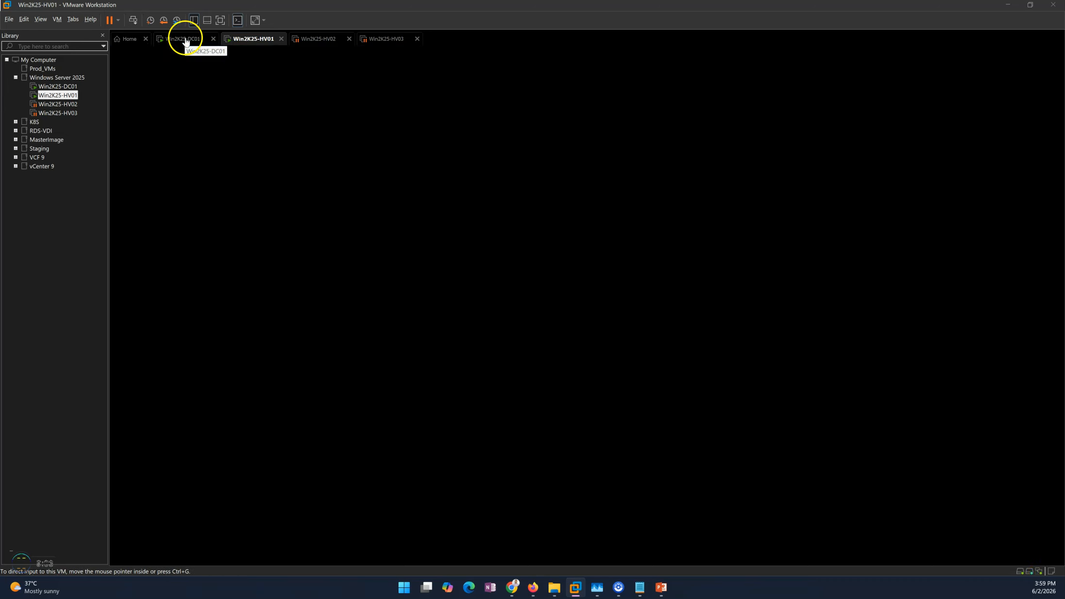
# Switch to the Win2K25-DC01 machine and show the domain's Computers container in Active Directory Users and Computers
pyautogui.click(185, 42)
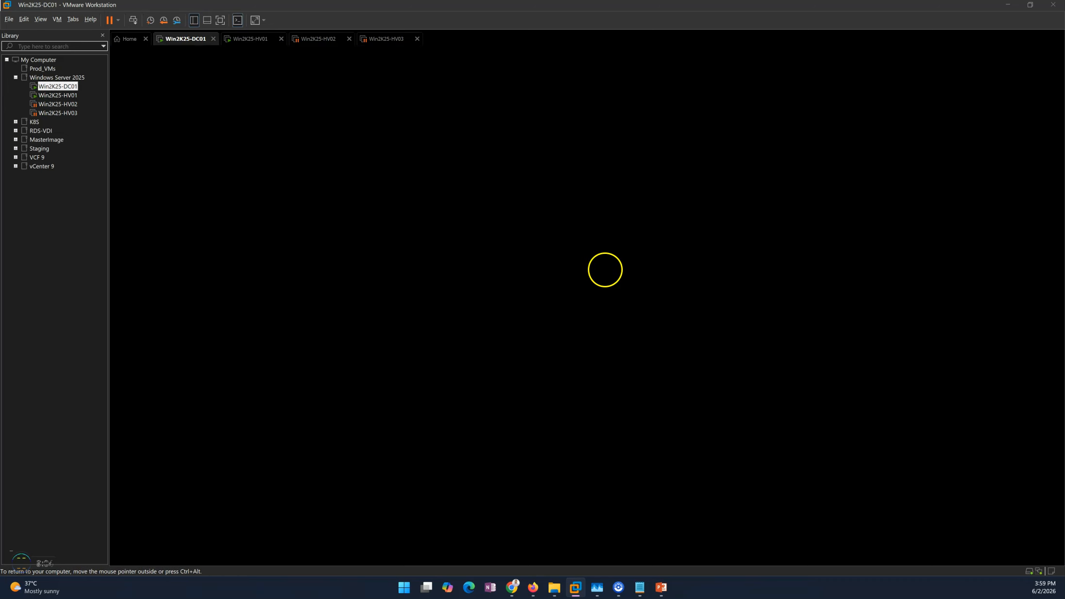
pyautogui.click(133, 20)
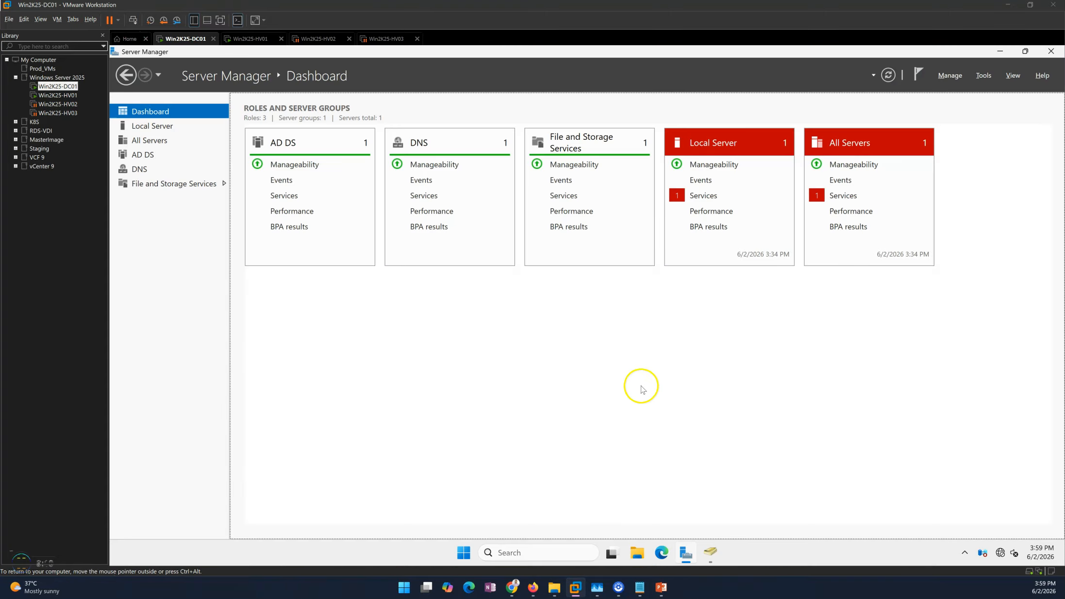
pyautogui.click(711, 553)
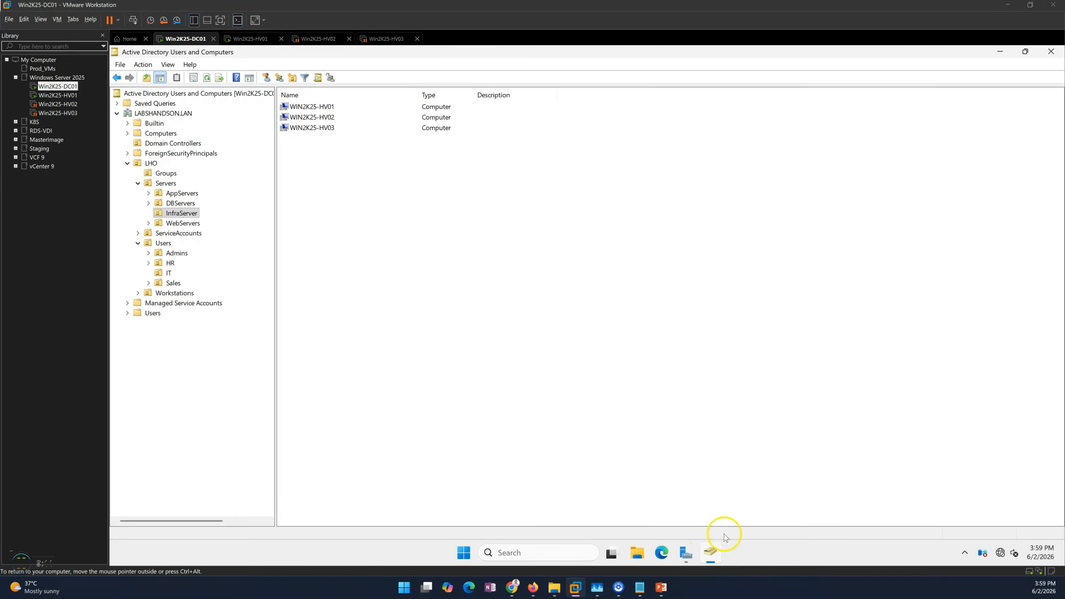
pyautogui.click(175, 147)
pyautogui.click(164, 134)
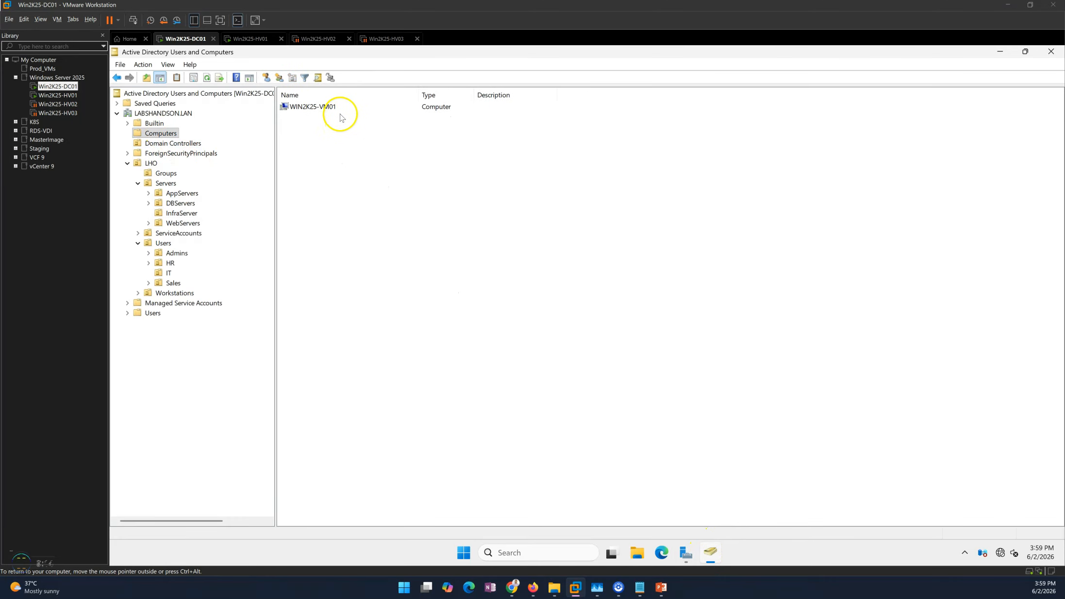
# Review the general and operating system properties of the WIN2K25-VM01 computer account, and close its properties
pyautogui.click(308, 109)
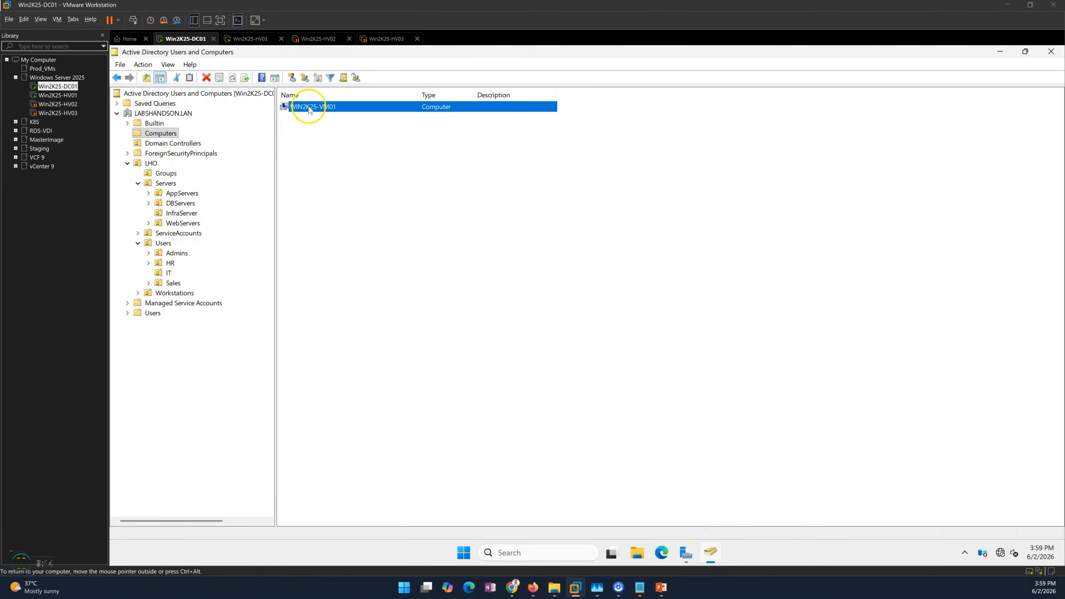
pyautogui.doubleClick(334, 110)
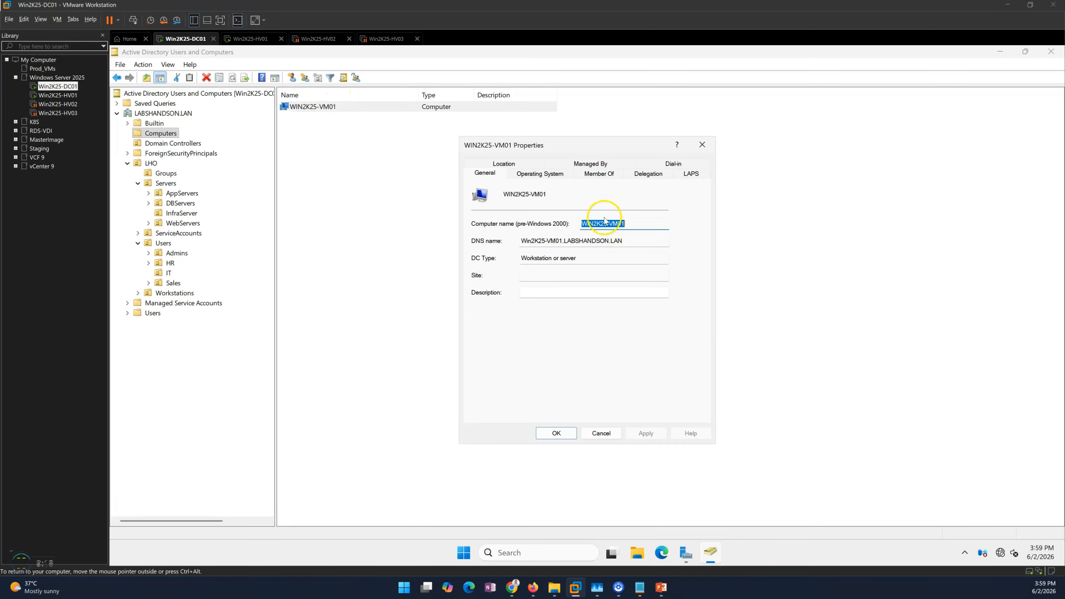
pyautogui.click(542, 176)
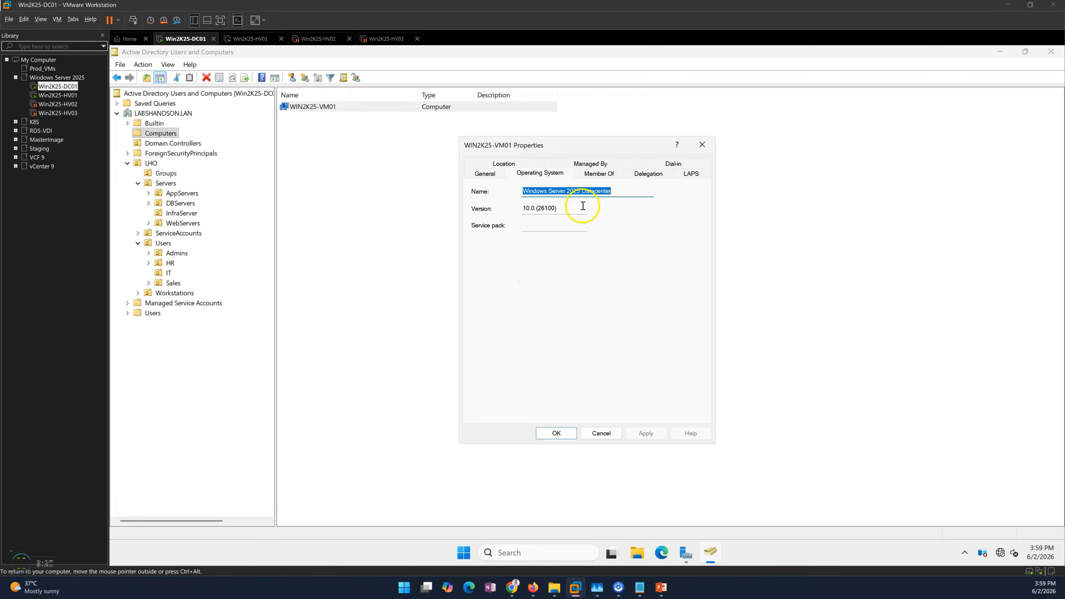
pyautogui.click(703, 145)
# Return to the Win2K25-HV01 machine and sign in to Win2K25-VM01 as the other user HVAdmin, entering the account password
pyautogui.click(248, 39)
pyautogui.click(337, 81)
pyautogui.click(611, 347)
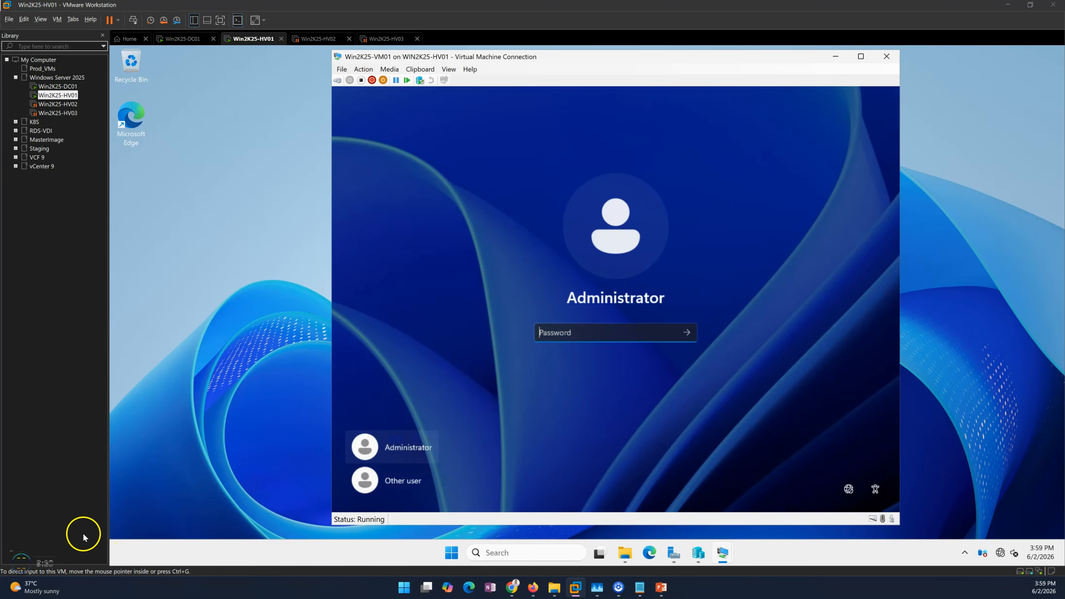
pyautogui.click(391, 482)
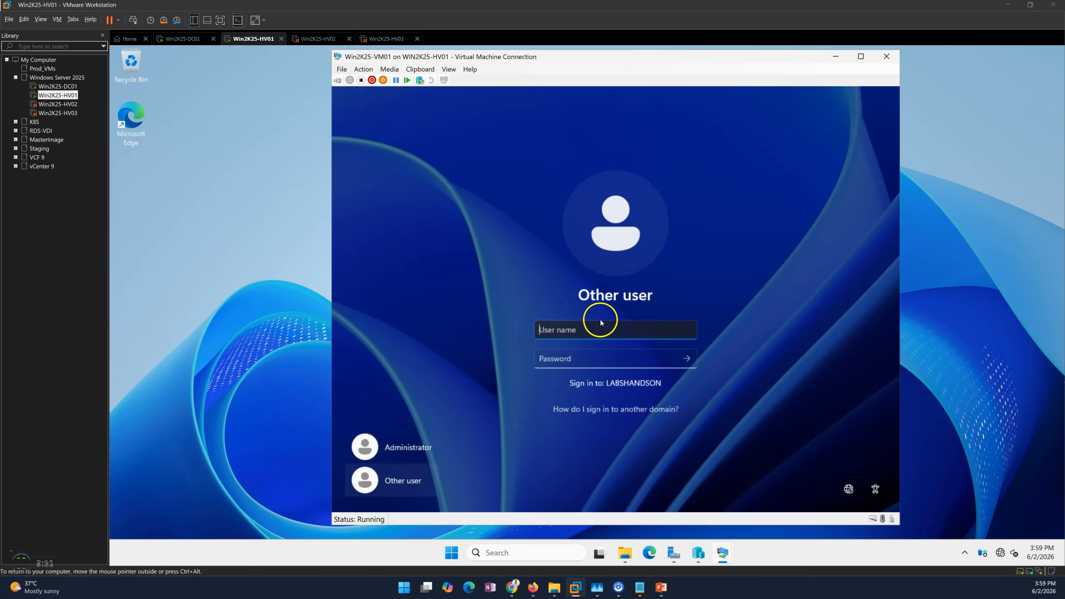
pyautogui.write('HVAdmin')
pyautogui.press('Tab')
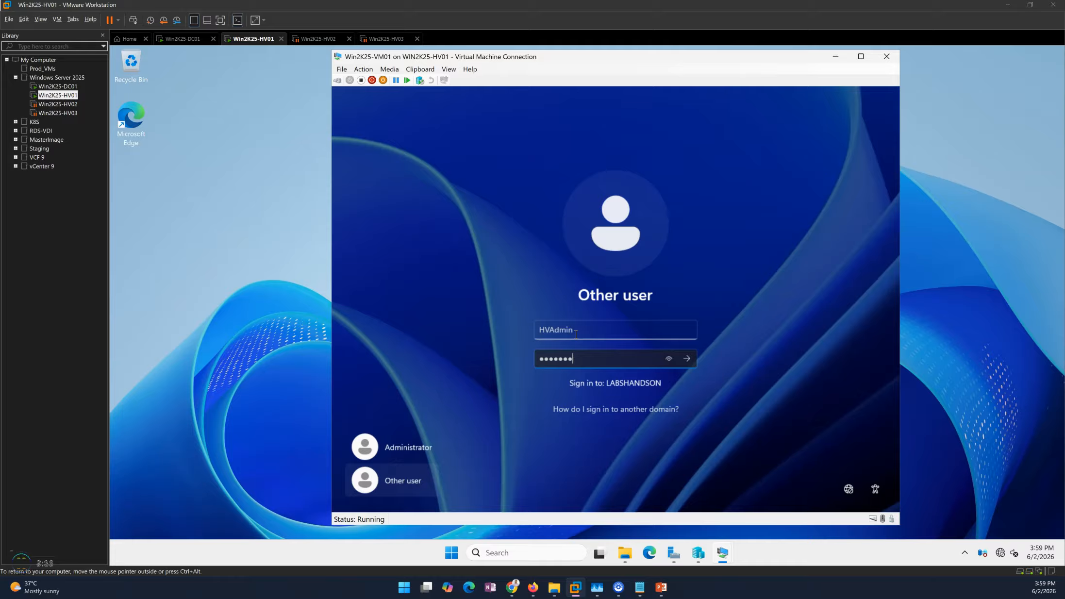
pyautogui.press('Return')
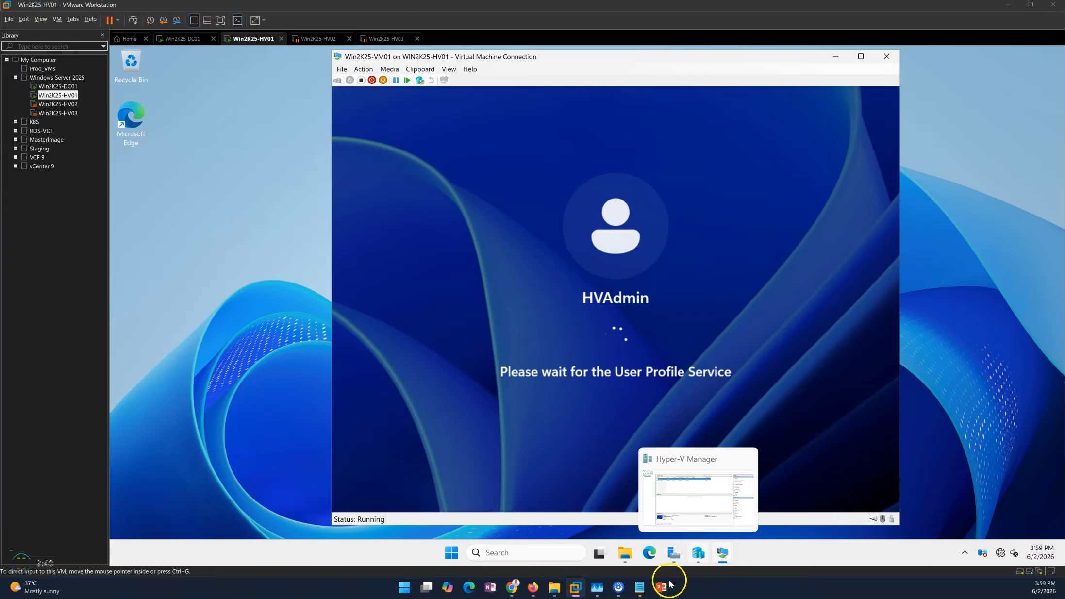
# Switch to the PowerPoint slide show with the best practices for virtual machine deployment
pyautogui.moveTo(661, 584)
pyautogui.click(638, 524)
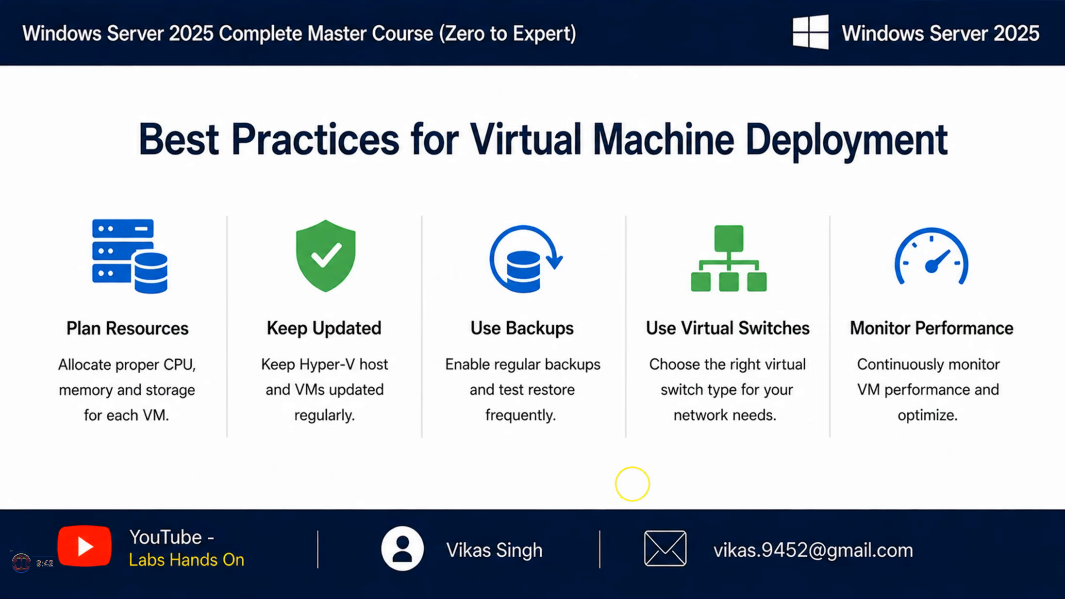